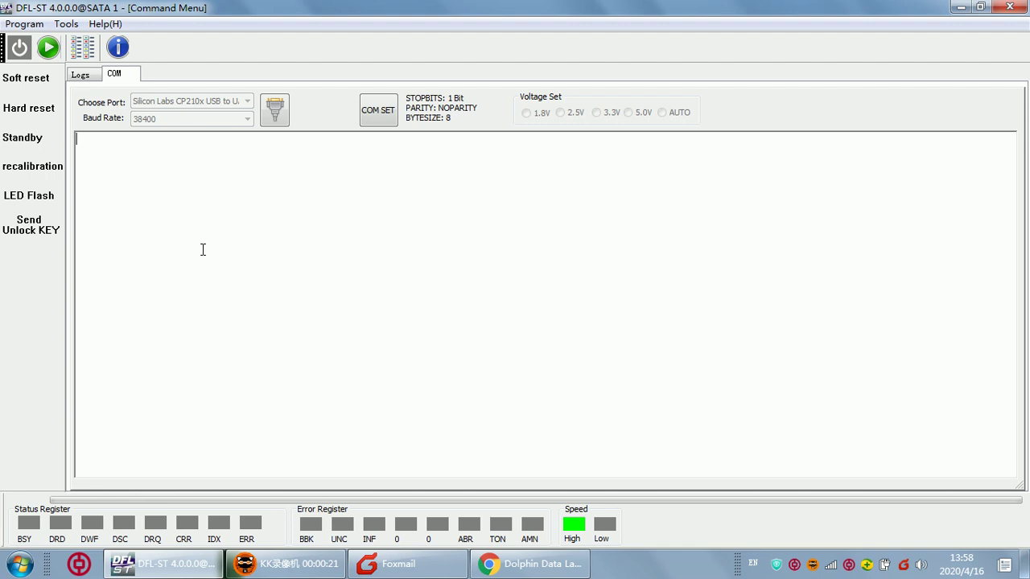
Reset the CP210x serial port connection at 38400 baud, power on the drive and review its boot output in the terminal
left_click(275, 111)
left_click(278, 116)
left_click(278, 116)
left_click(276, 113)
left_click(142, 152)
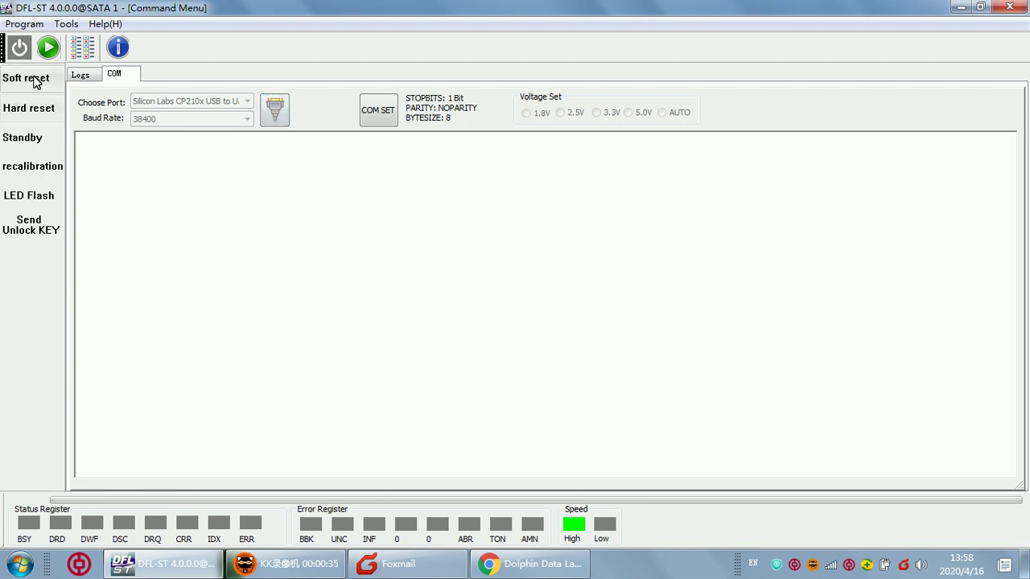
left_click(18, 50)
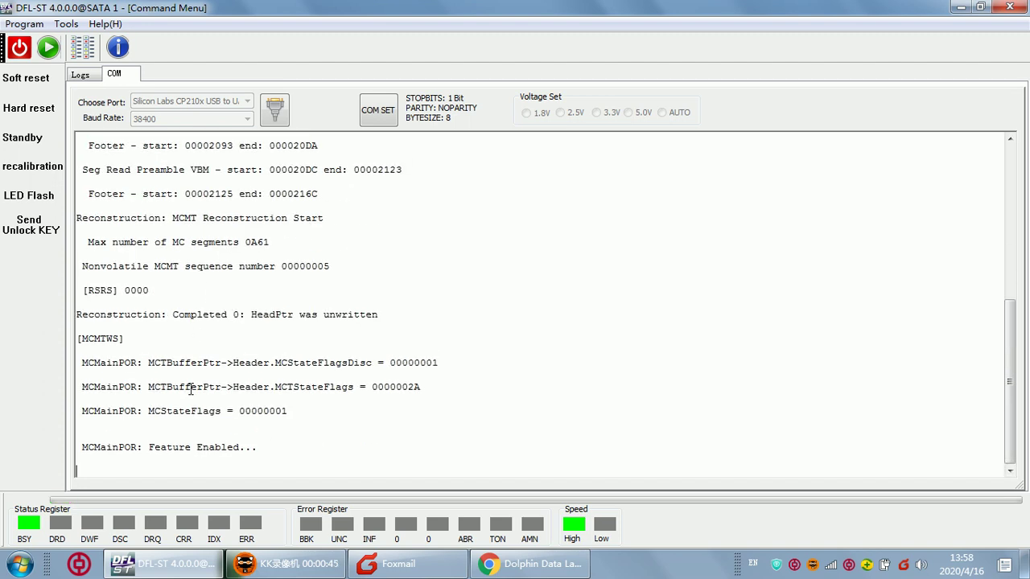
scroll(213, 384, "up", 5)
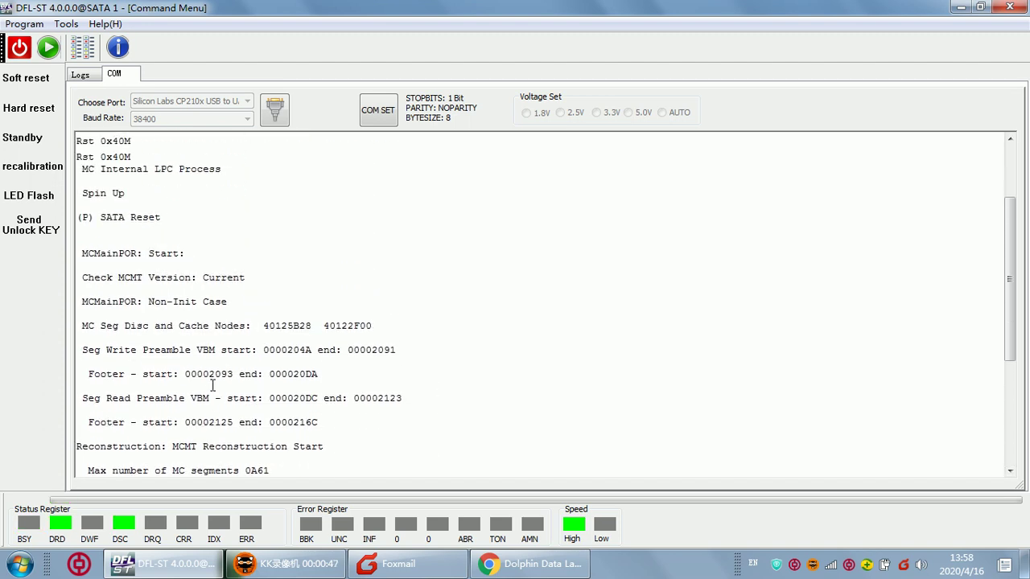
scroll(207, 313, "down", 8)
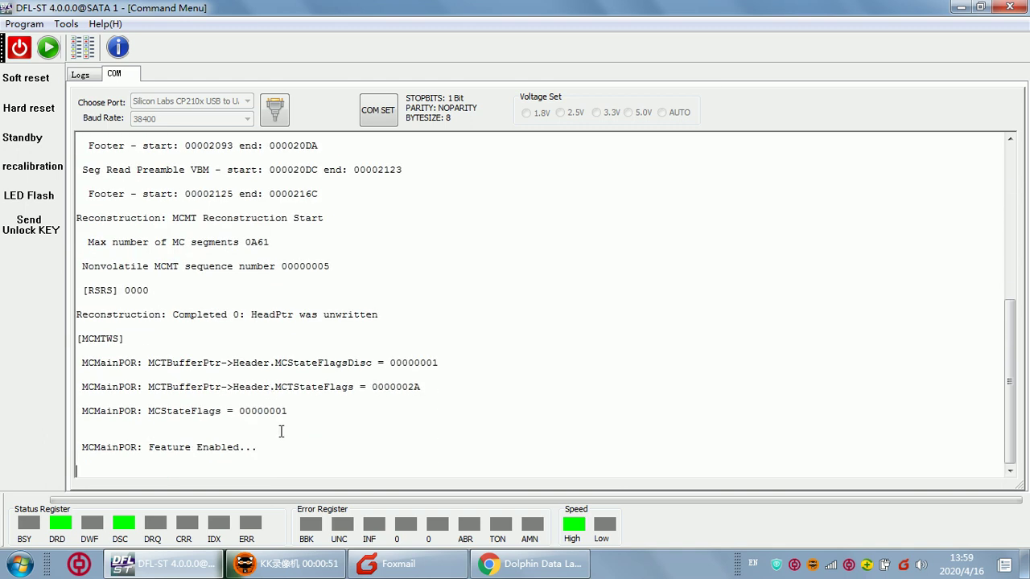
Switch the serial terminal to ASCII Diag mode and request the drive's firmware details, checking the family name and family ID
key("ctrl+z")
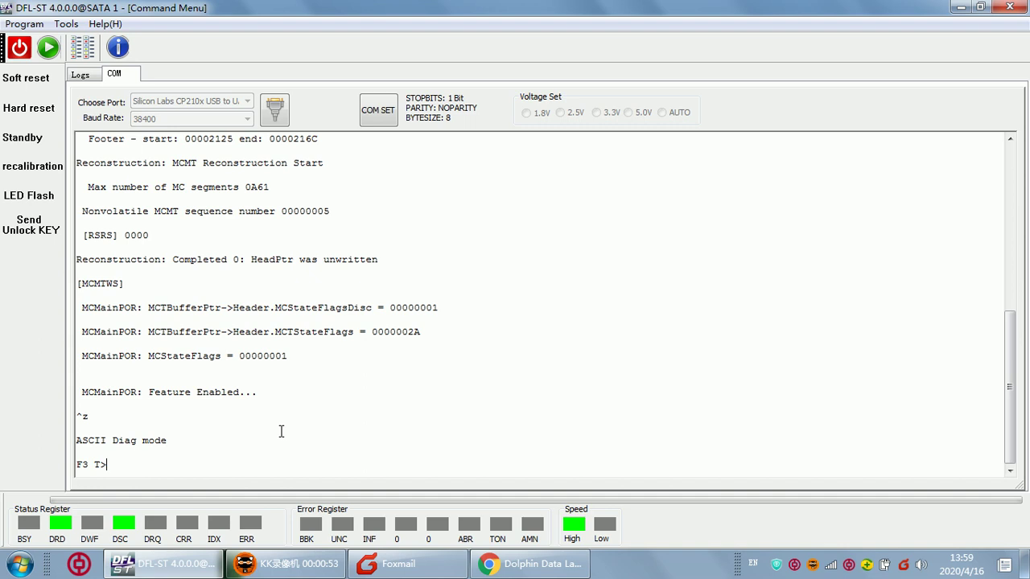
key("ctrl+l")
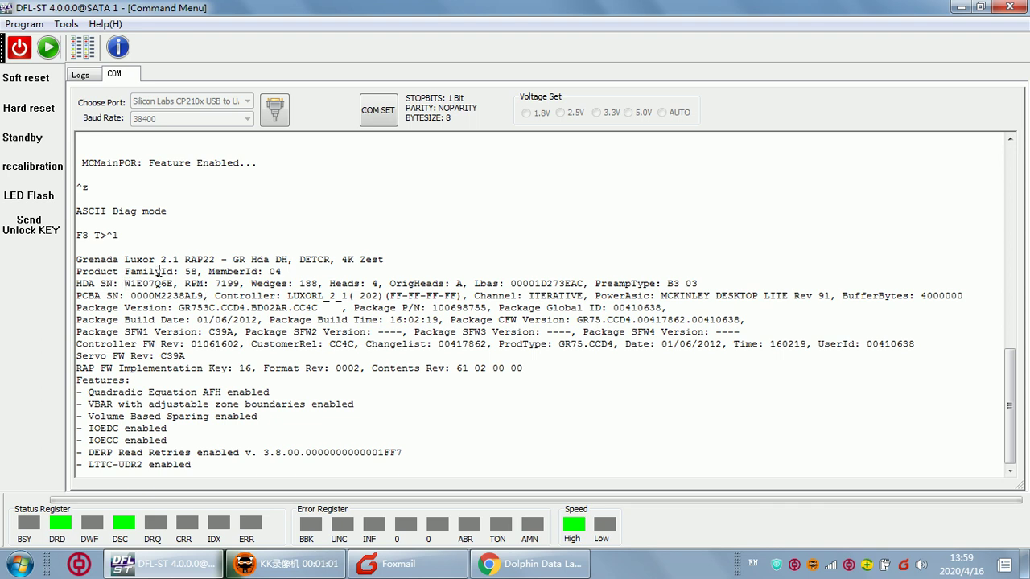
left_click_drag(158, 272, 187, 271)
left_click(193, 271)
left_click_drag(121, 259, 76, 261)
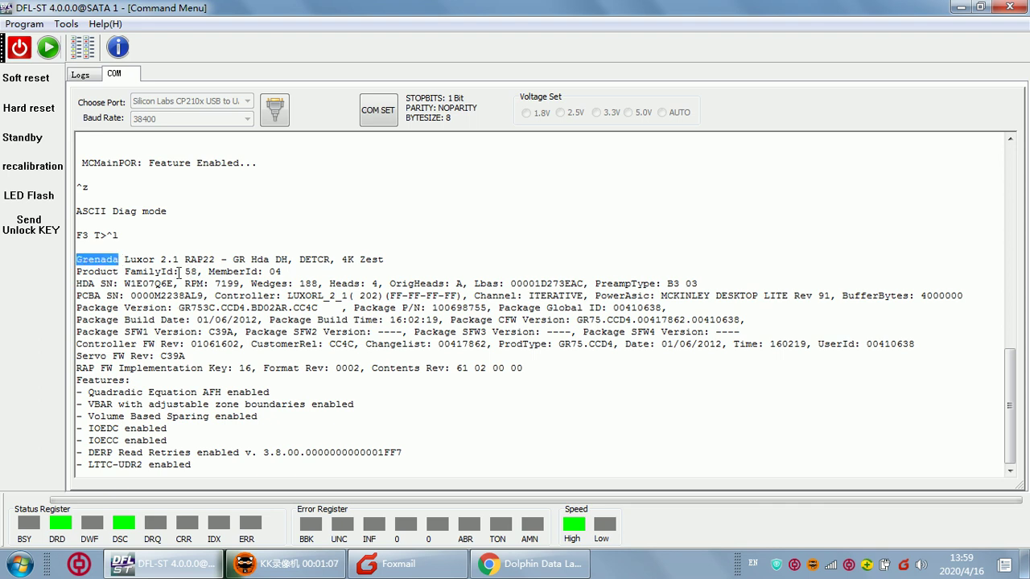
left_click(168, 292)
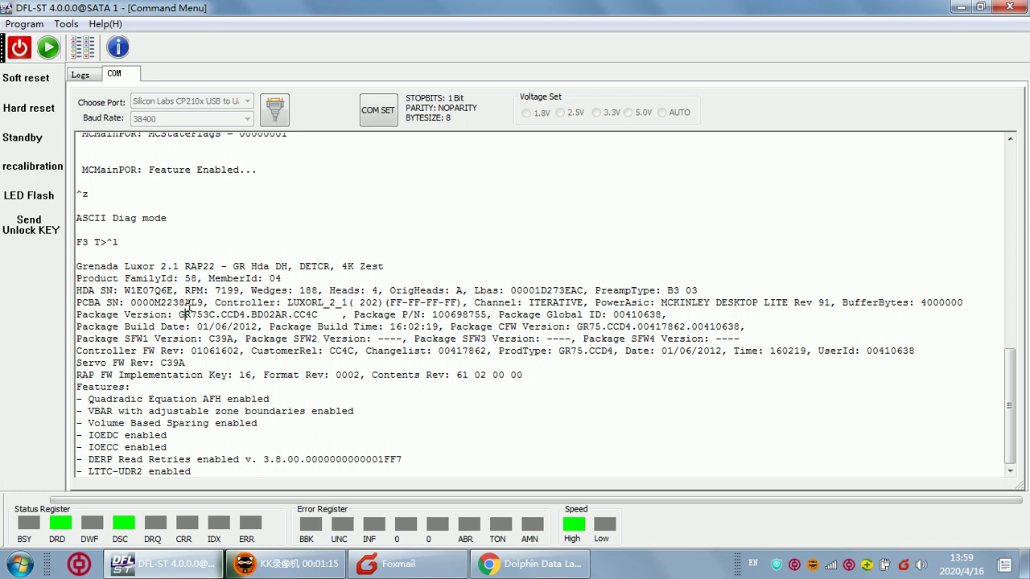
scroll(190, 310, "up", 10)
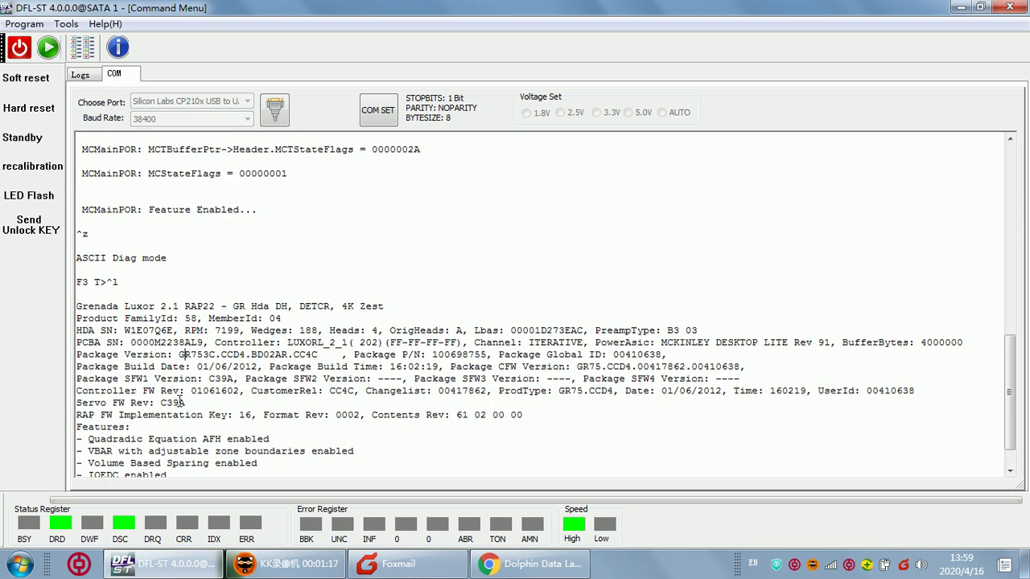
Launch the Barracuda F3 utility, obtain the drive's details and initialise it with work directory D:\DFLTask
left_click(49, 48)
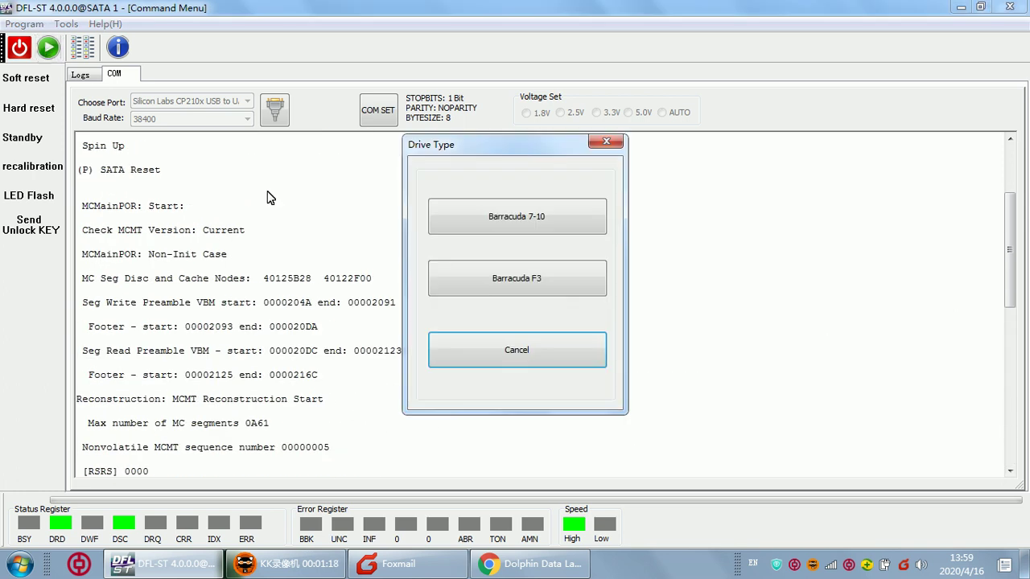
left_click(522, 282)
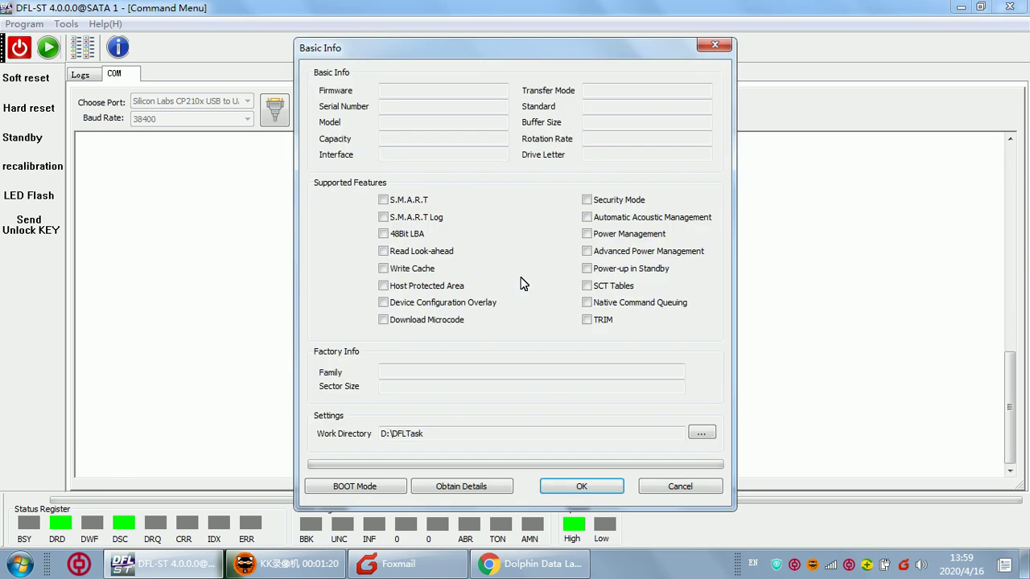
left_click(471, 486)
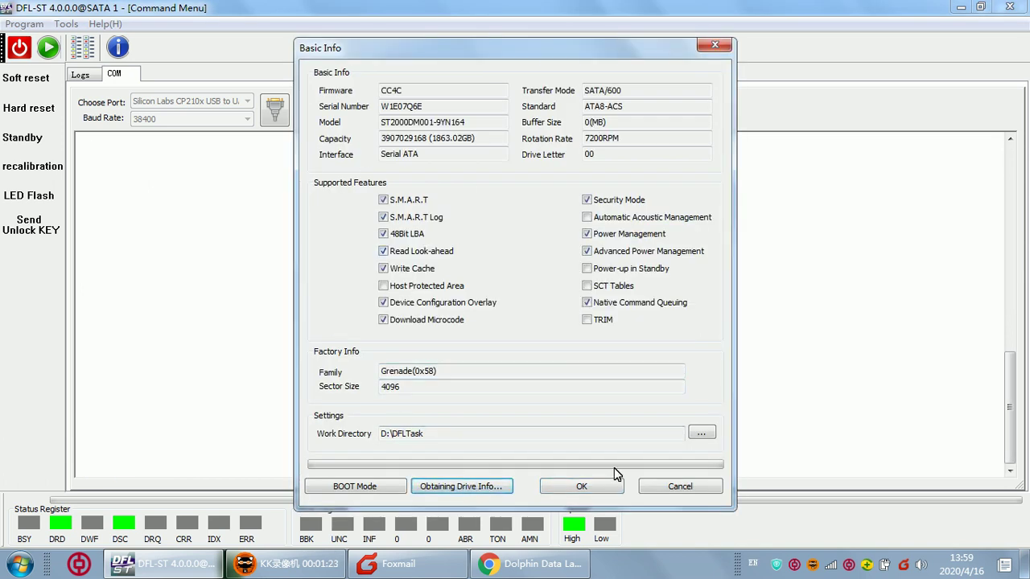
left_click(595, 488)
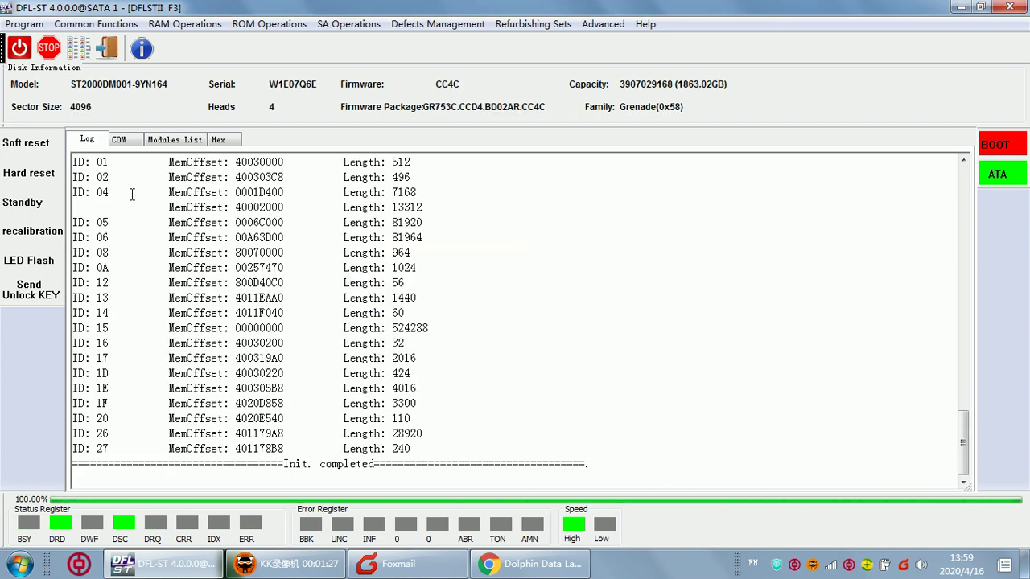
Examine the firmware modules list, the serial output and the initialisation log of the drive
left_click(172, 139)
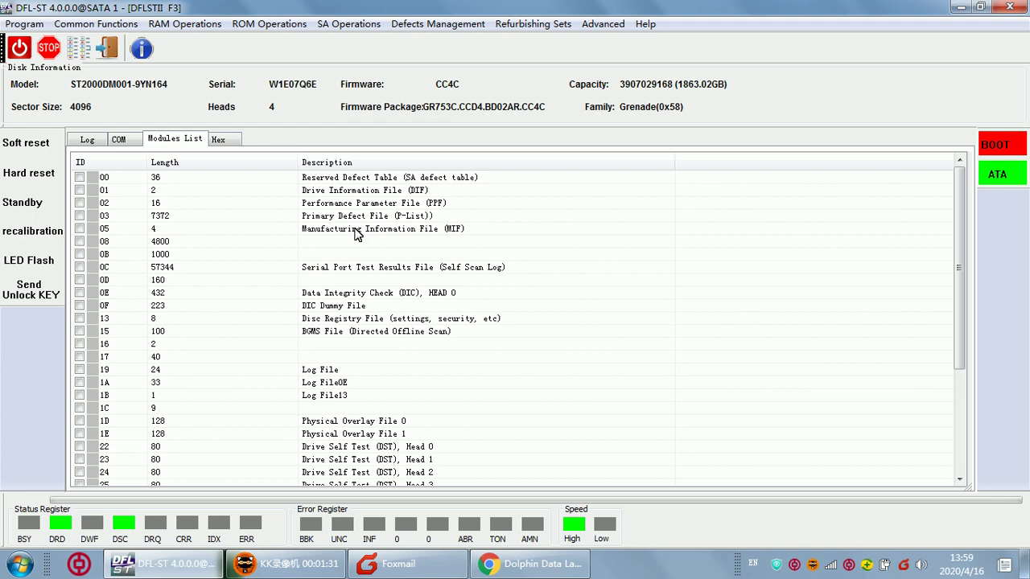
scroll(350, 367, "down", 4)
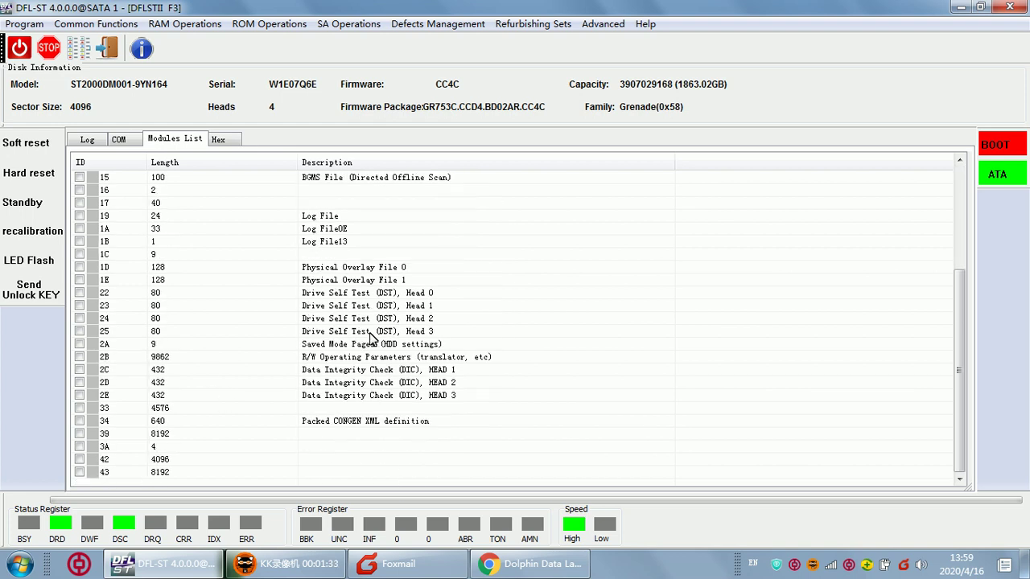
scroll(370, 338, "up", 2)
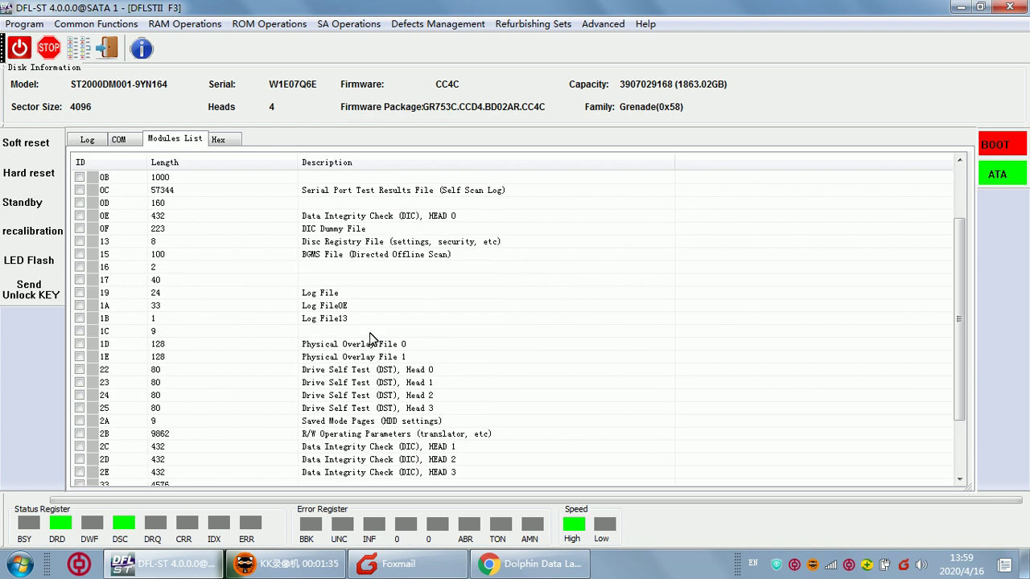
left_click(118, 140)
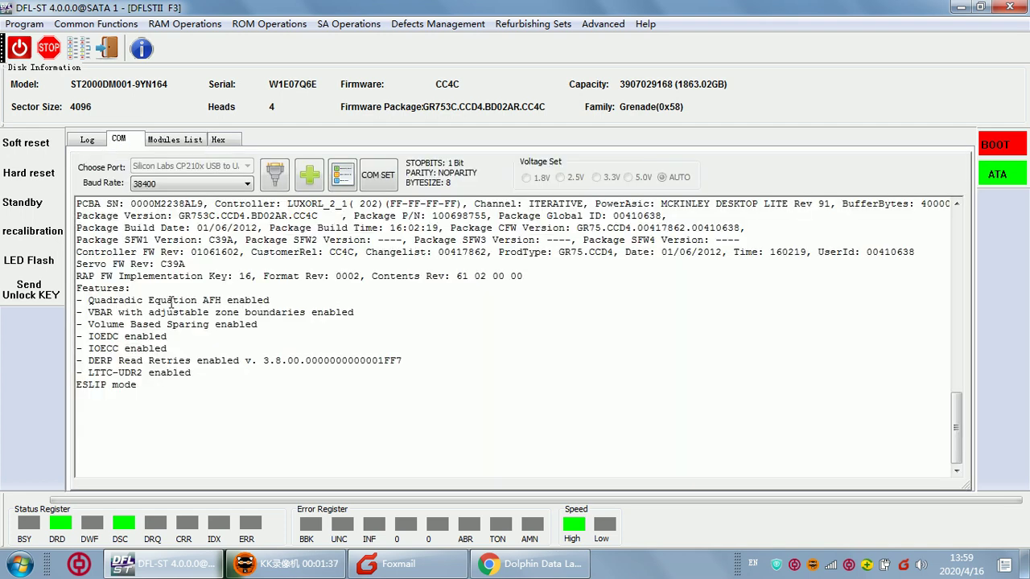
left_click(85, 143)
scroll(228, 246, "up", 5)
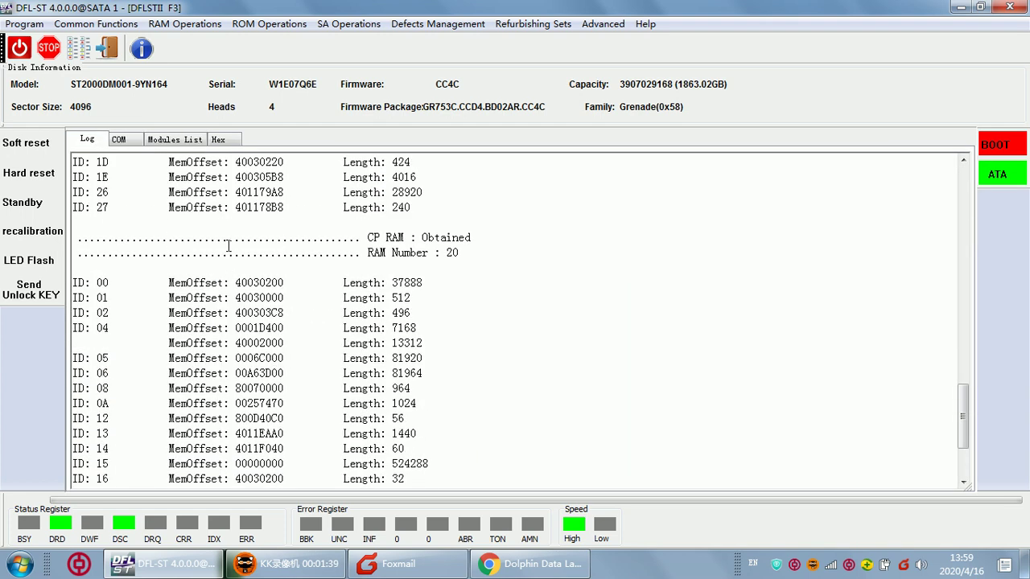
scroll(234, 241, "up", 20)
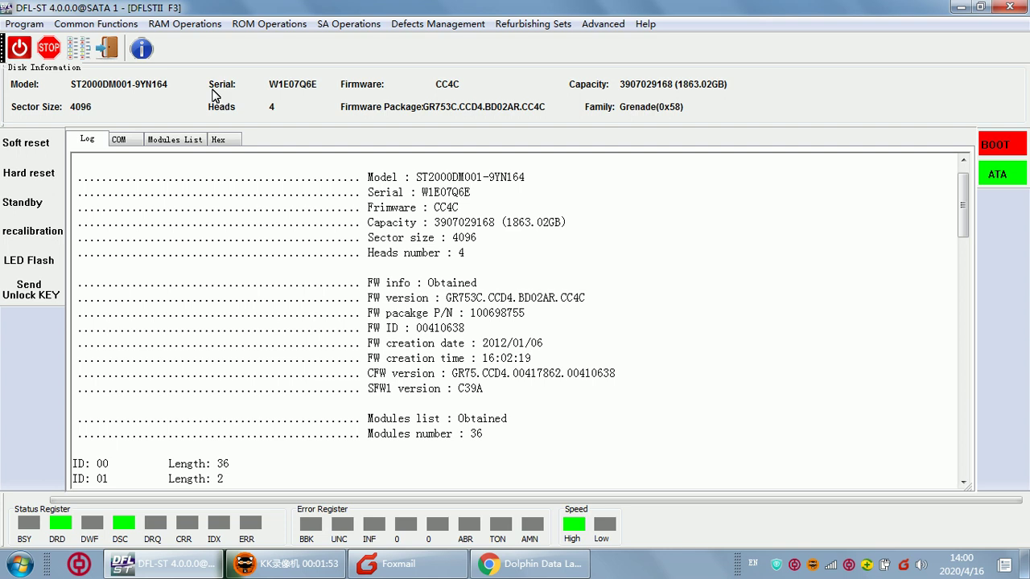
left_click(78, 49)
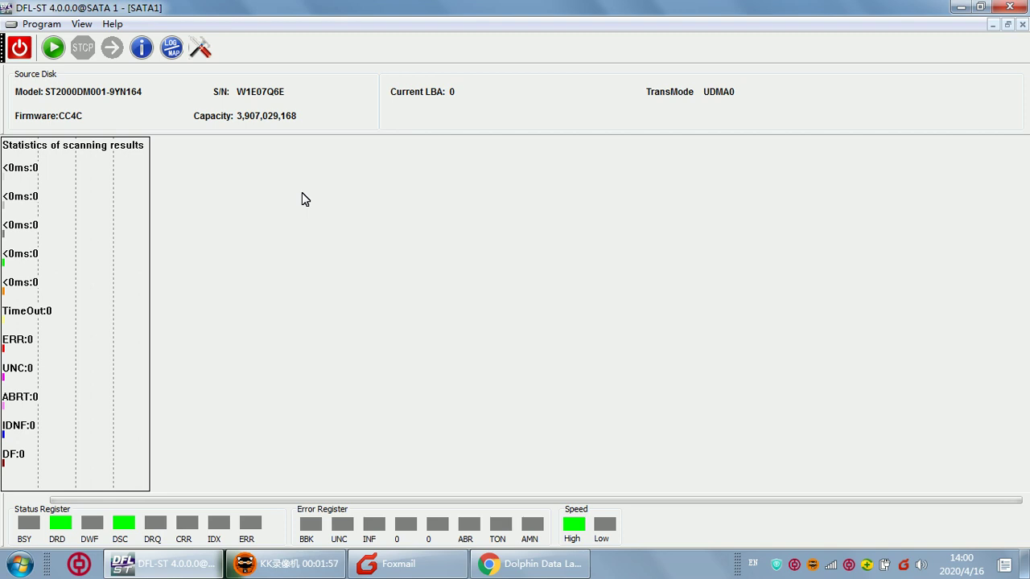
left_click(53, 48)
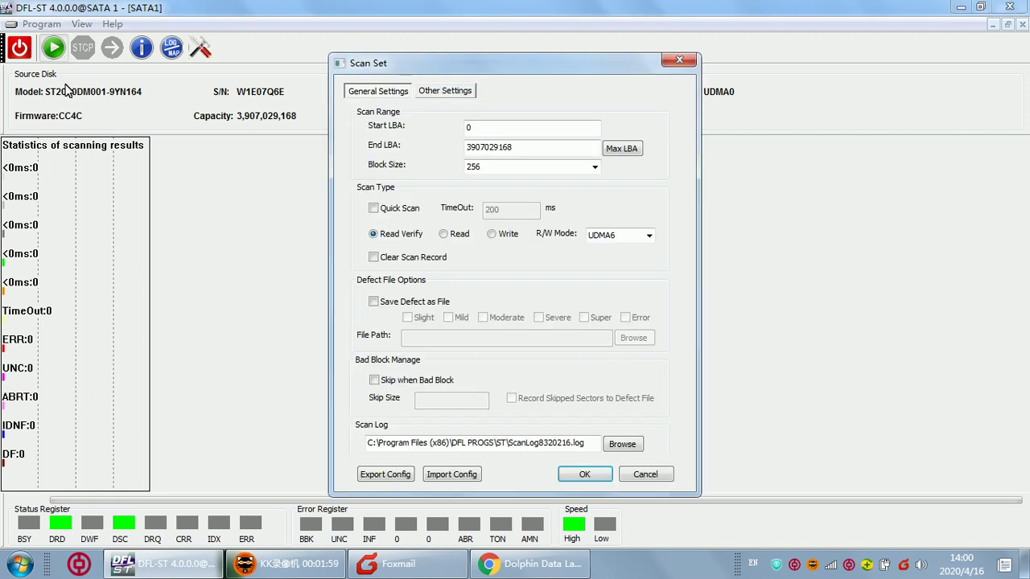
left_click(573, 474)
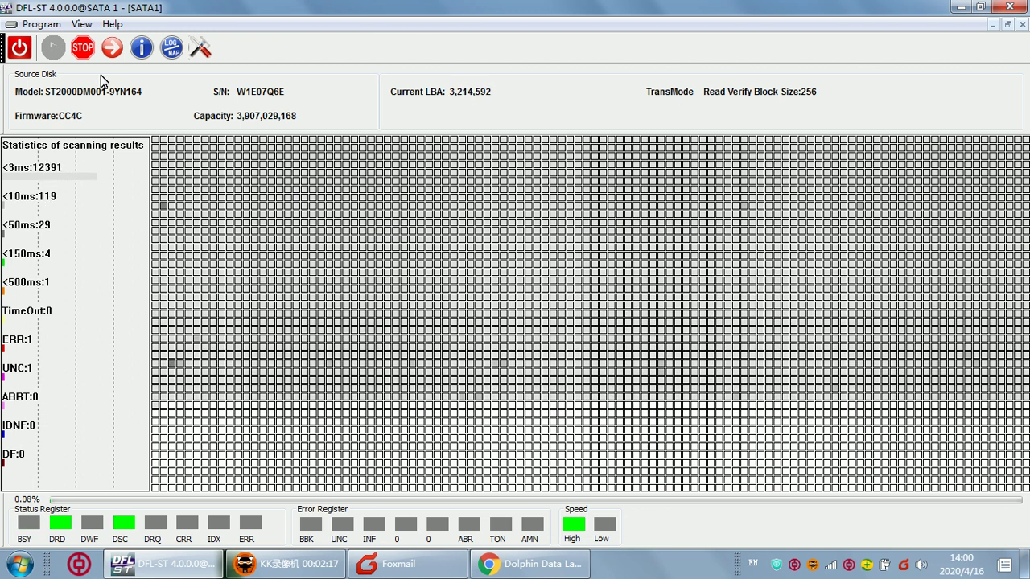
left_click(85, 48)
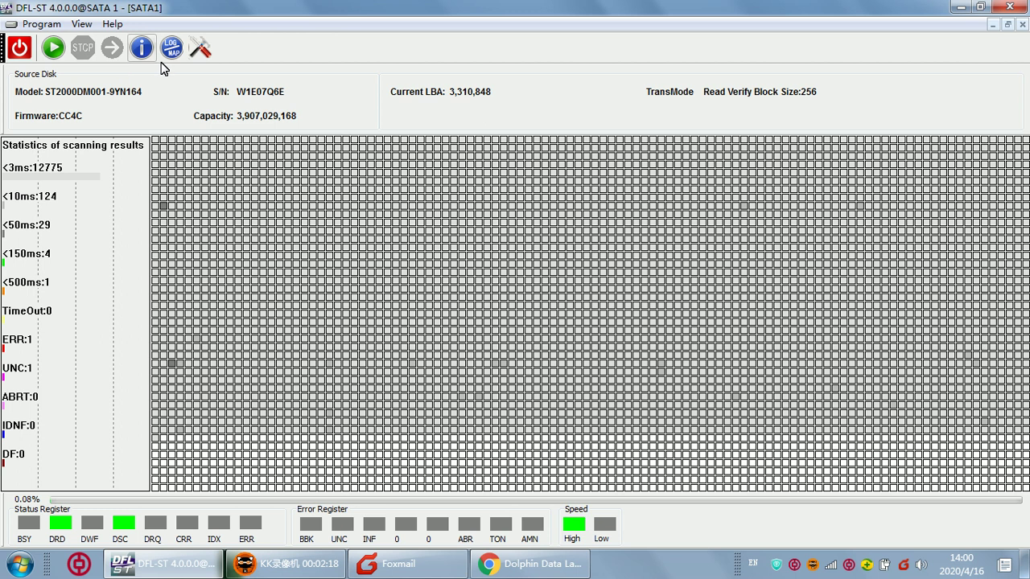
left_click(200, 49)
left_click(530, 129)
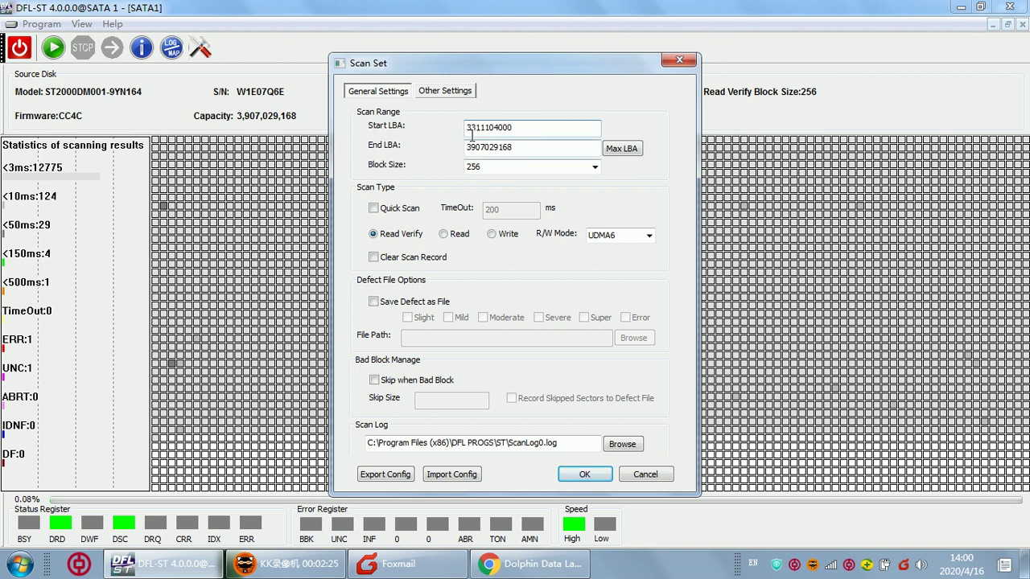
left_click_drag(472, 131, 464, 132)
type("1")
left_click(376, 257)
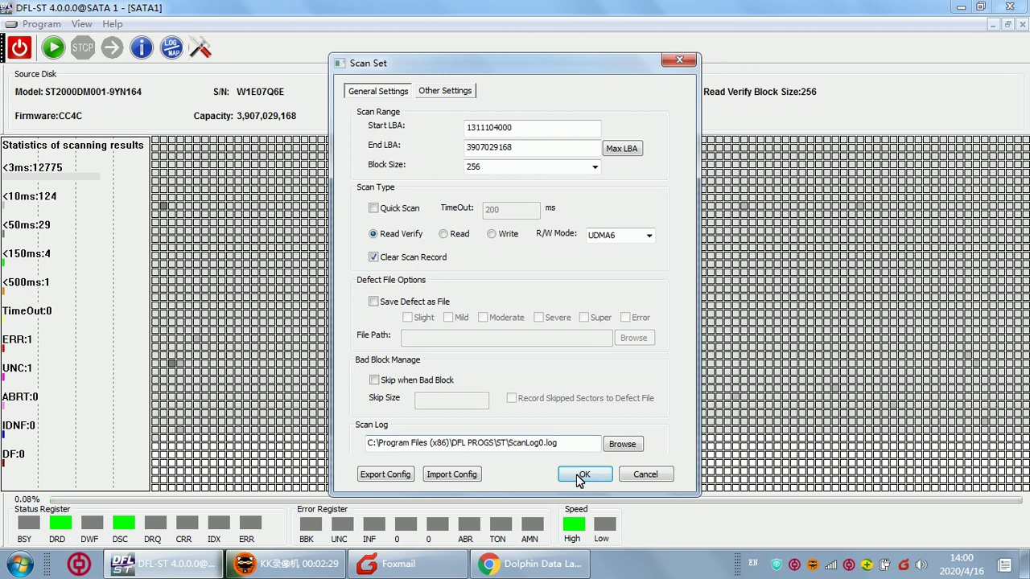
left_click(581, 479)
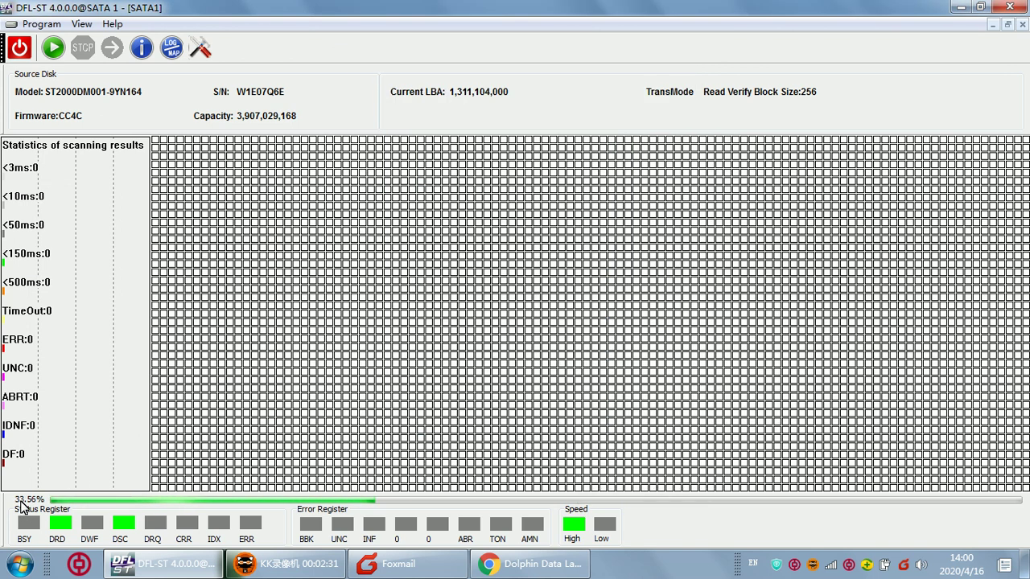
left_click(53, 48)
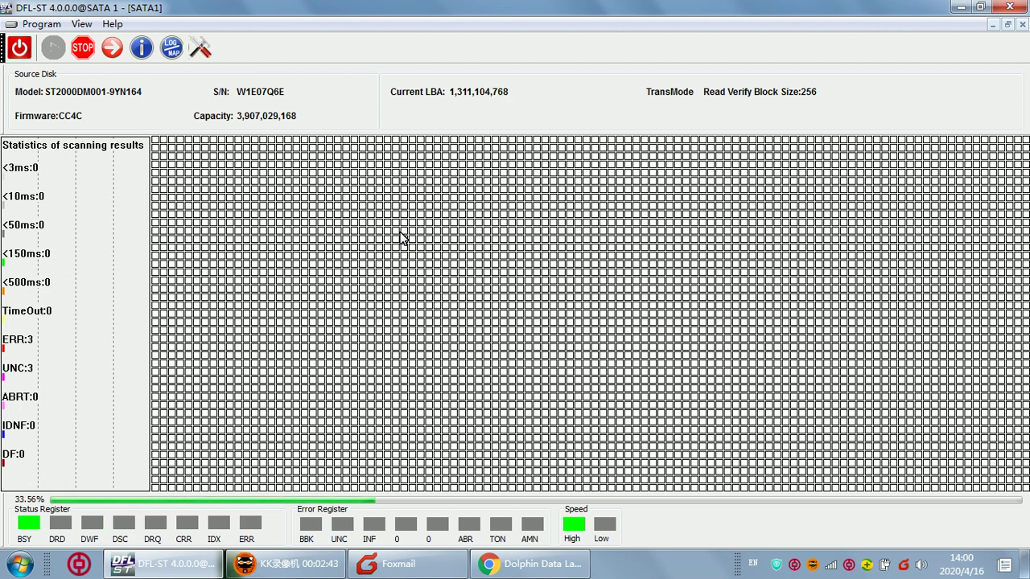
mouse_move(319, 237)
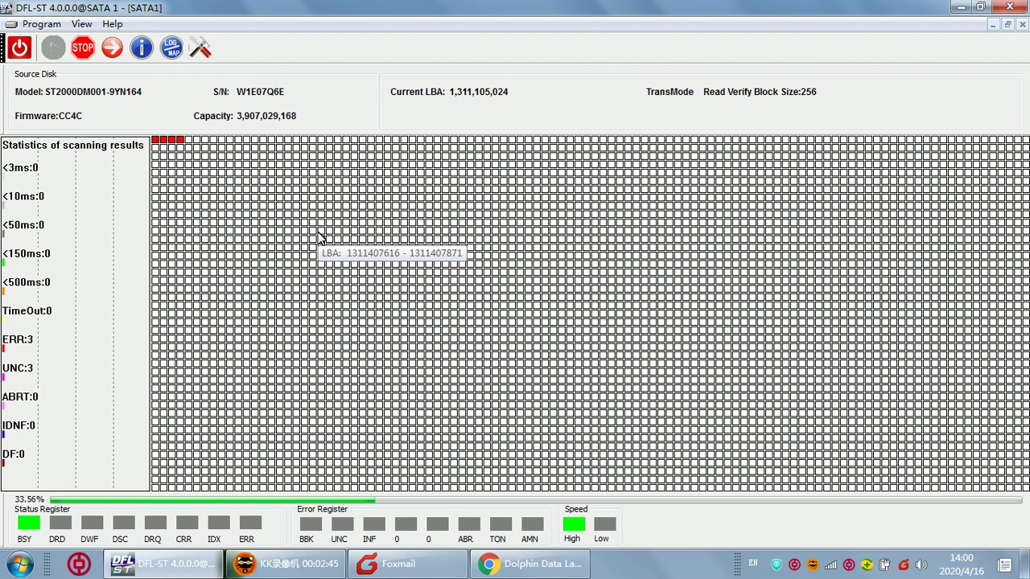
mouse_move(177, 143)
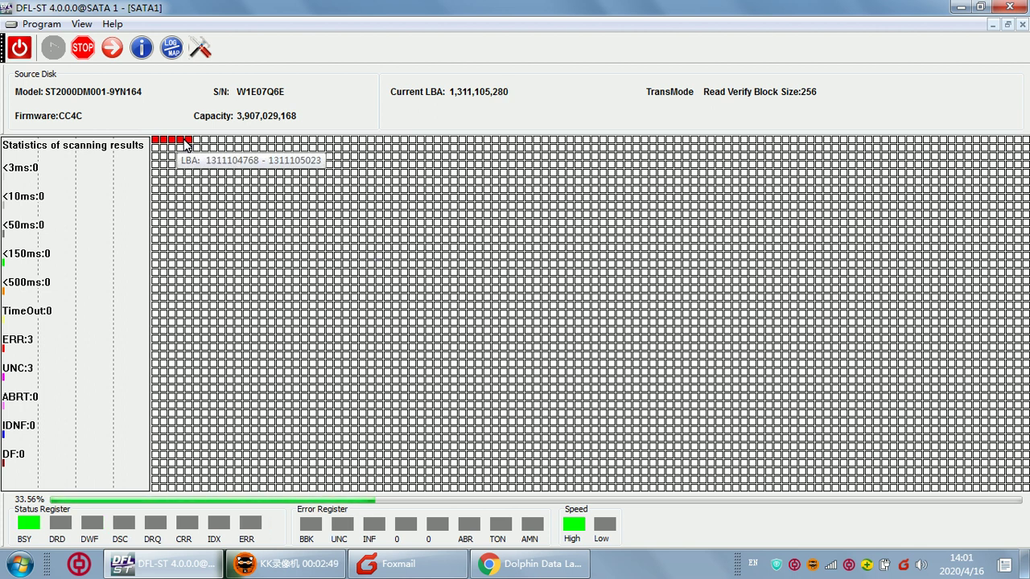
left_click(77, 49)
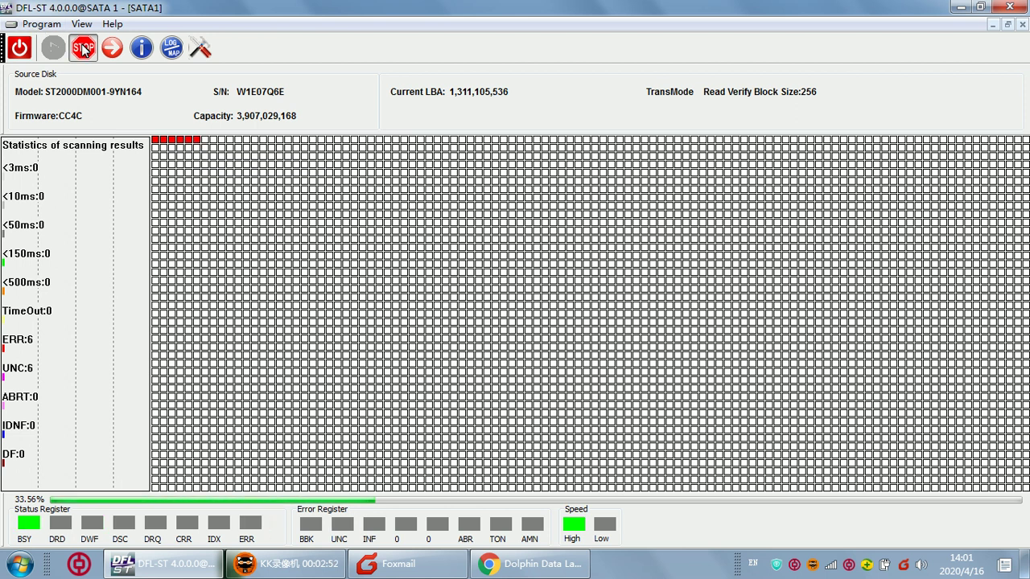
left_click(200, 49)
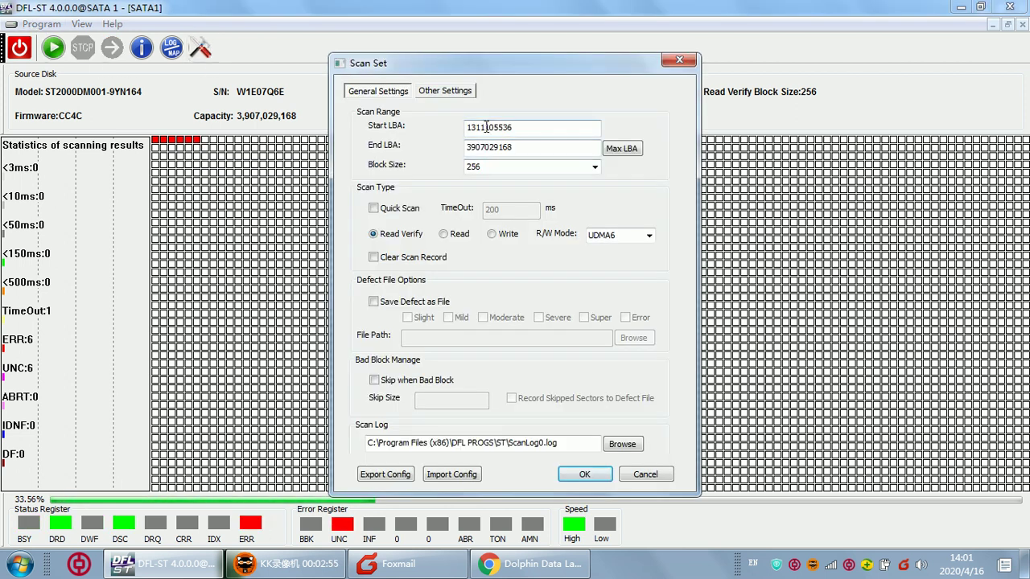
left_click_drag(474, 133, 451, 135)
type("3")
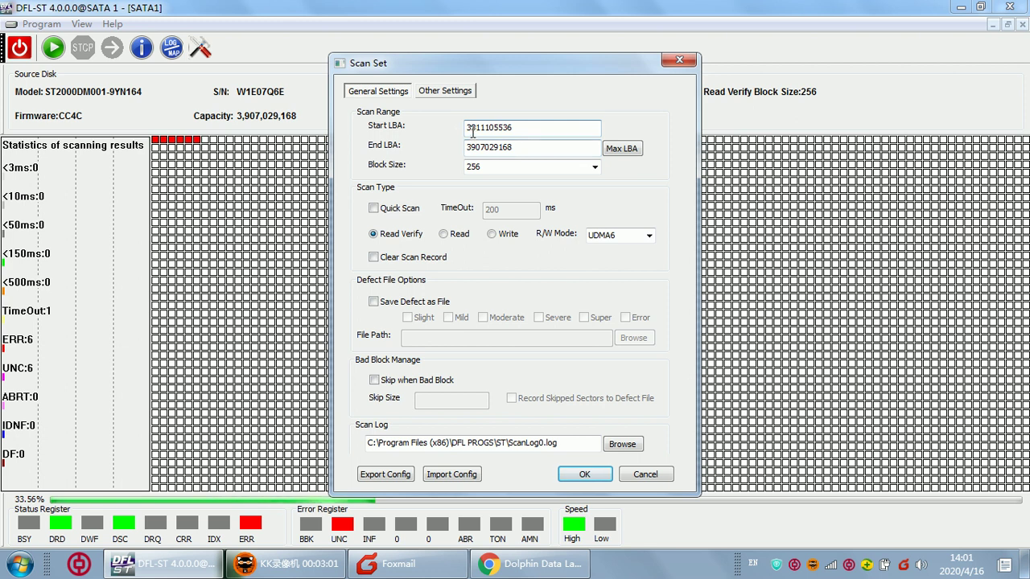
type("3")
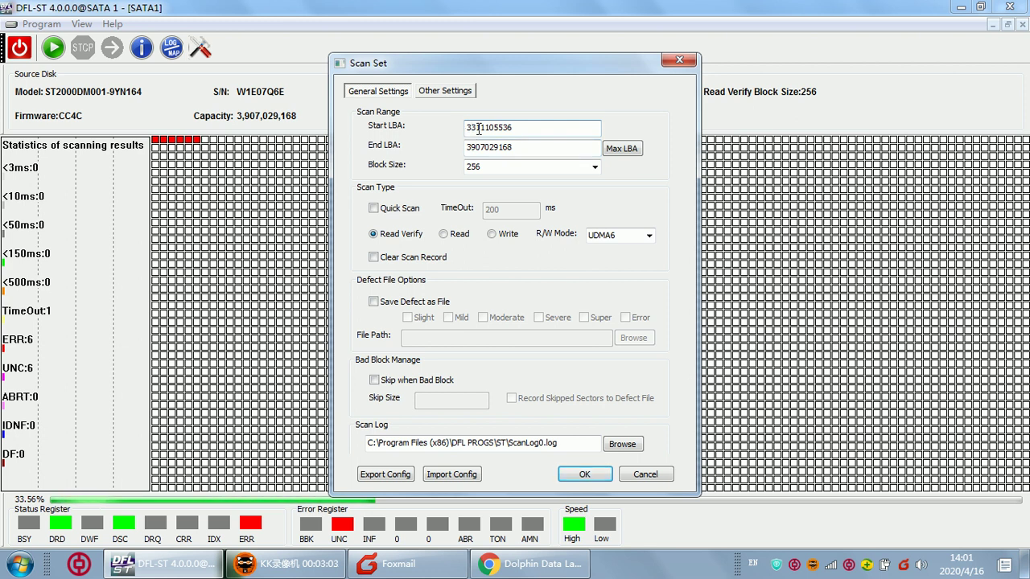
left_click(373, 257)
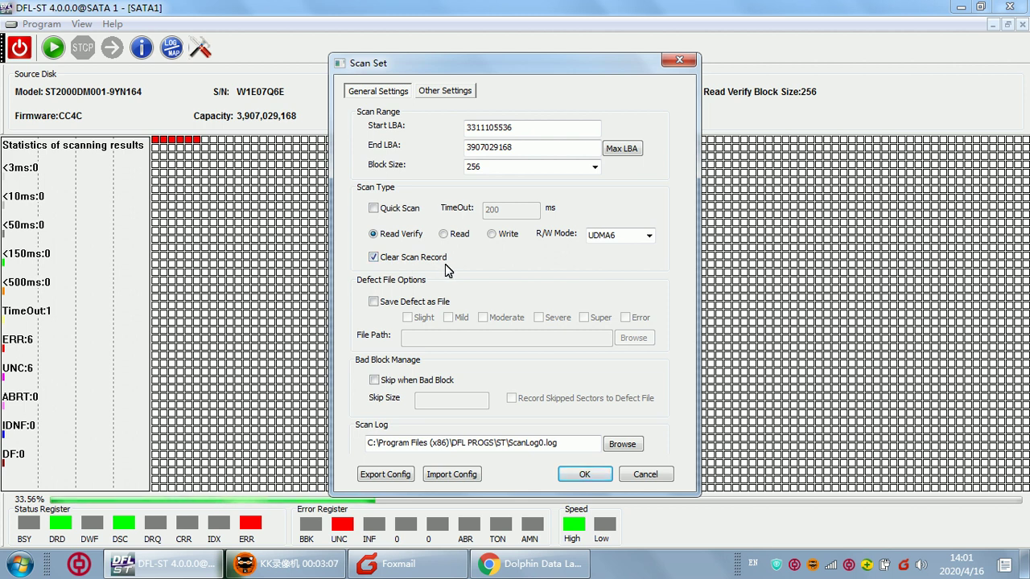
left_click(585, 474)
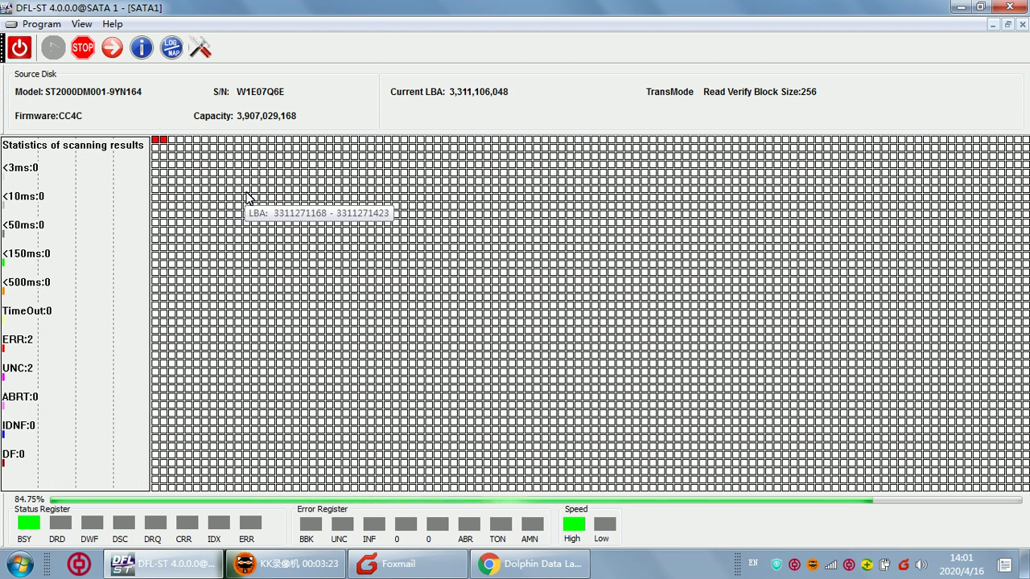
mouse_move(247, 199)
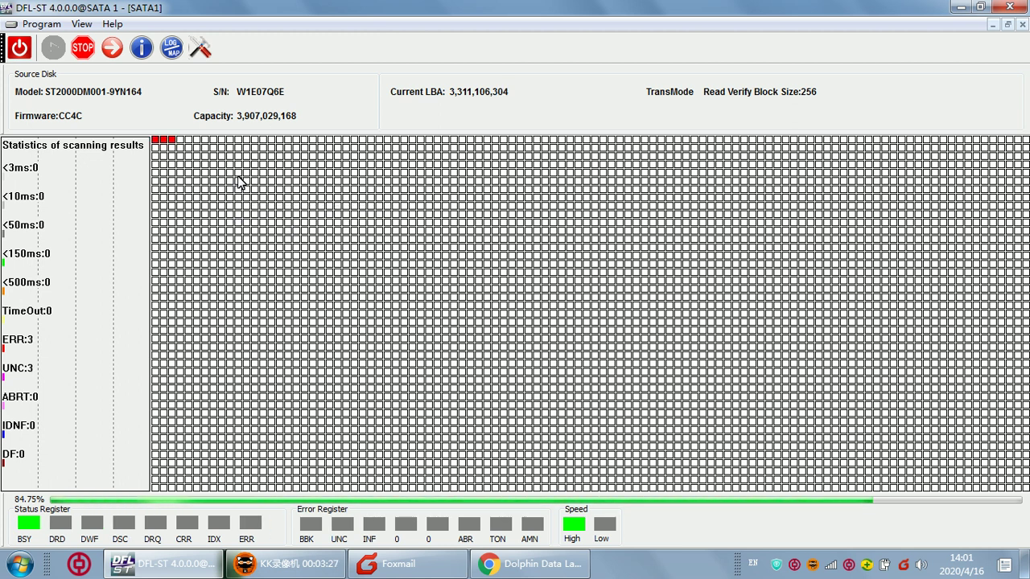
mouse_move(235, 177)
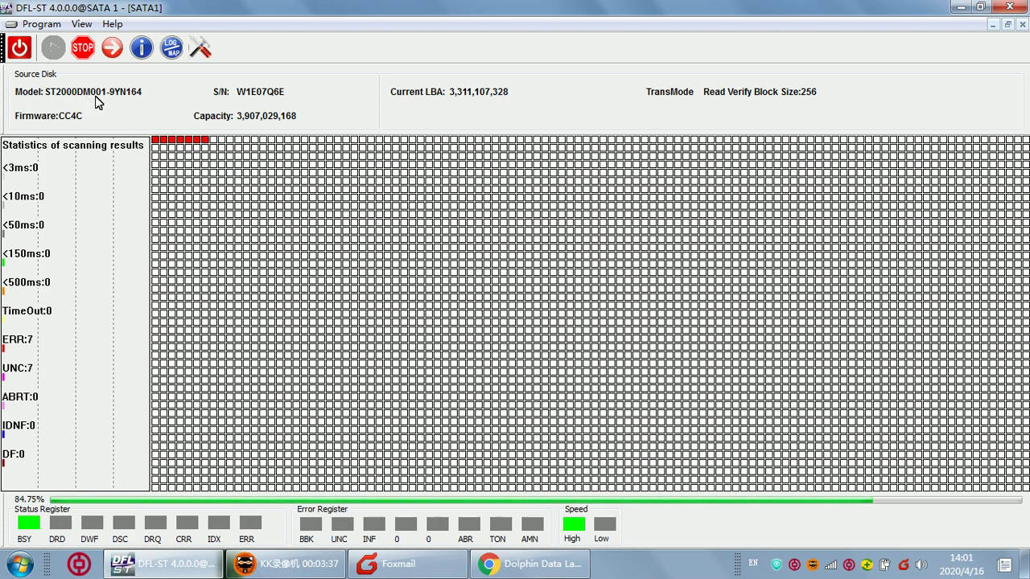
mouse_move(281, 232)
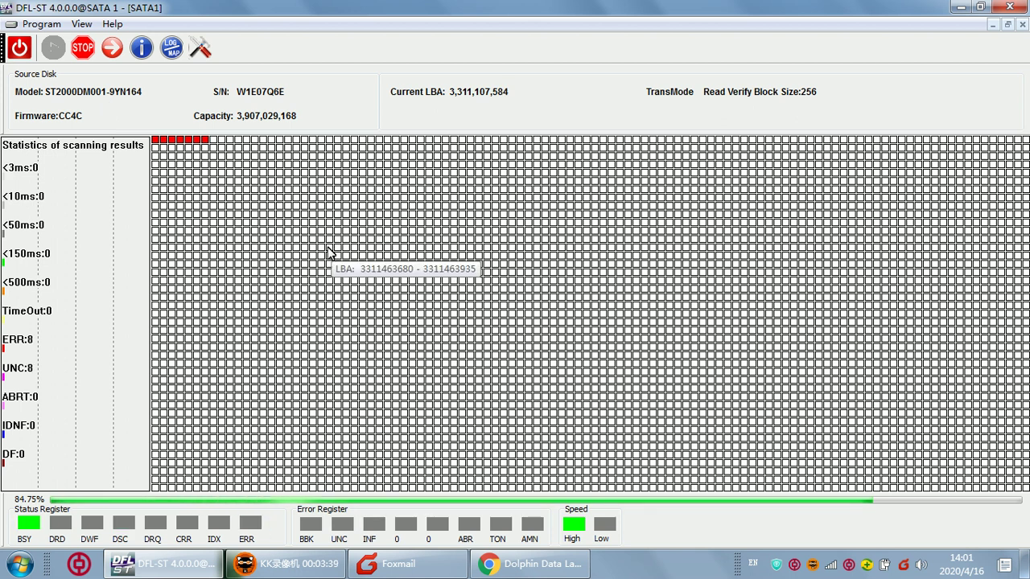
left_click(83, 48)
left_click(1022, 23)
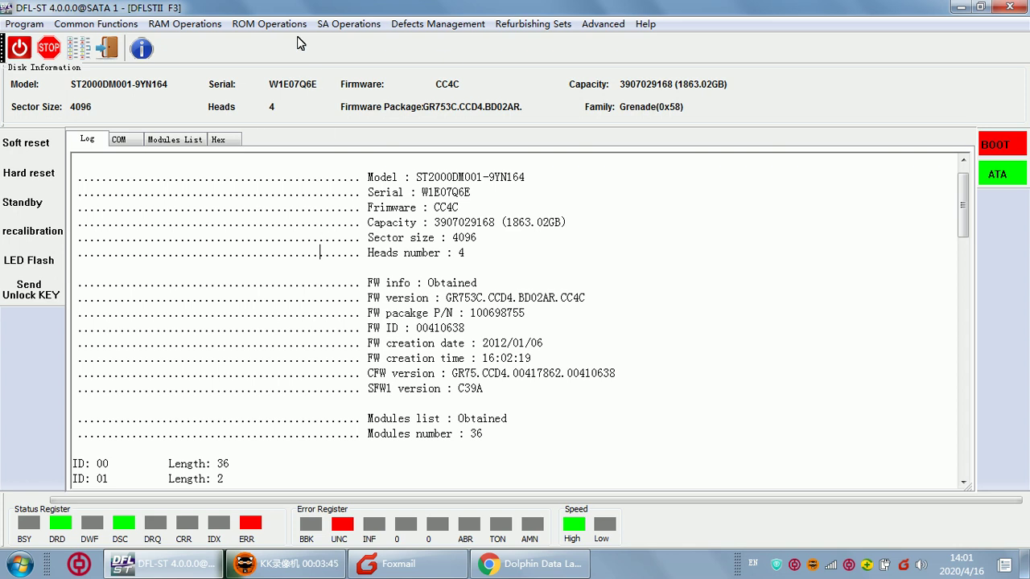
Accept the default work directory despite existing contents and back up the ROM using the by ATA option
left_click(263, 22)
left_click(262, 38)
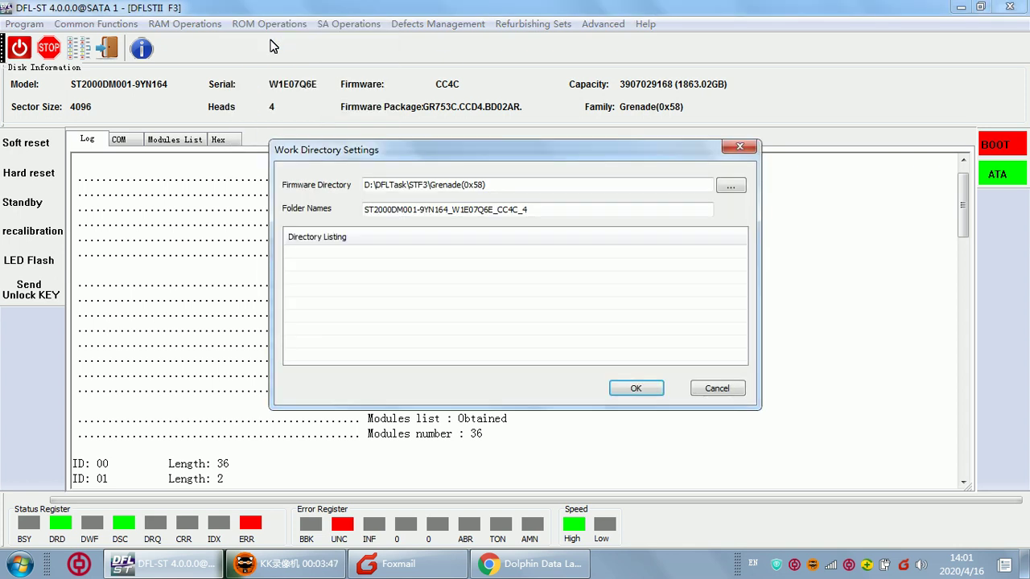
left_click(635, 388)
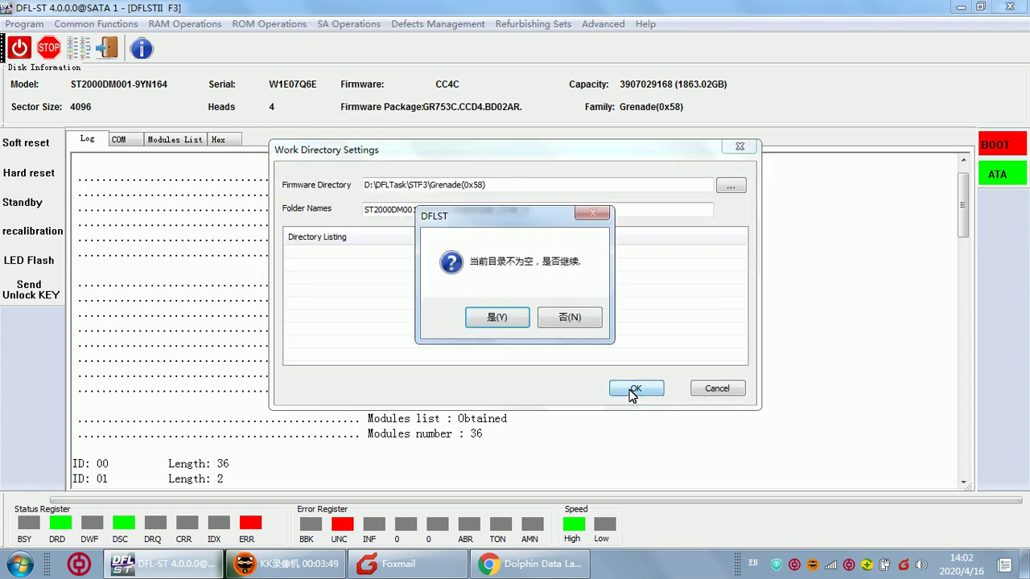
left_click(495, 323)
left_click(462, 259)
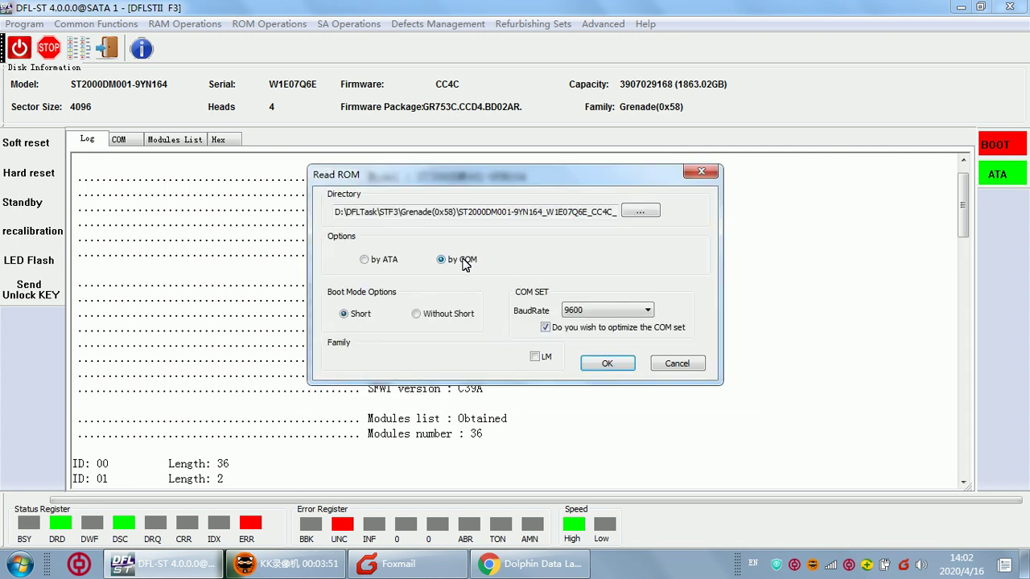
left_click(364, 260)
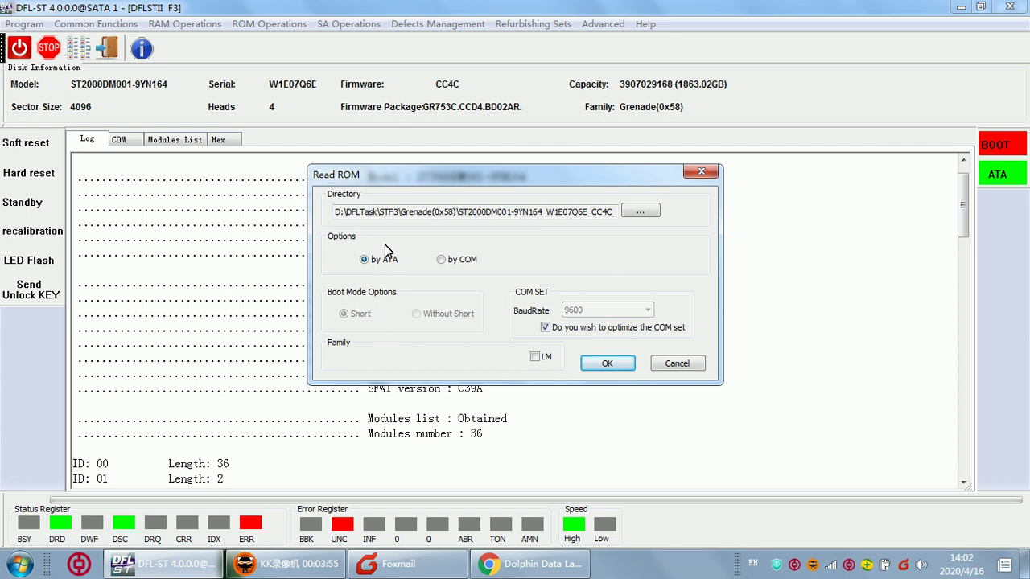
left_click_drag(572, 212, 674, 208)
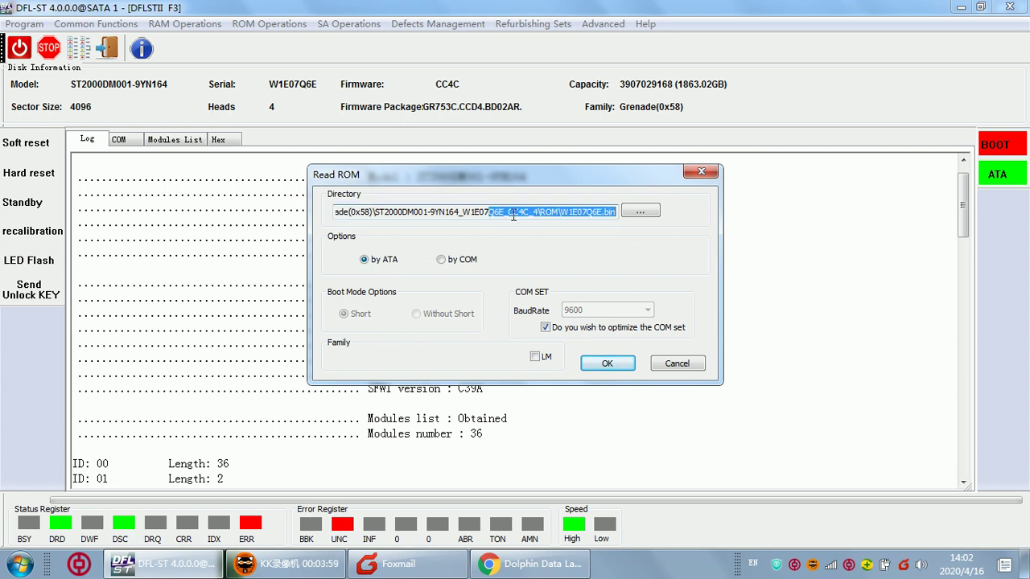
left_click(608, 365)
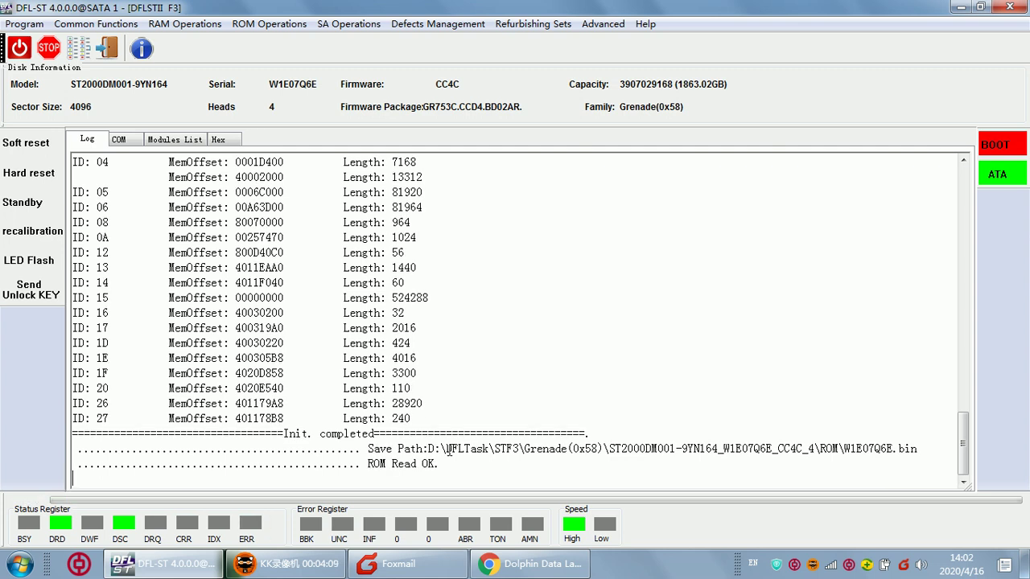
left_click_drag(456, 466, 339, 448)
left_click(550, 355)
Load the SYS file list for reading, with drive series .12 and ATA mode
left_click(342, 26)
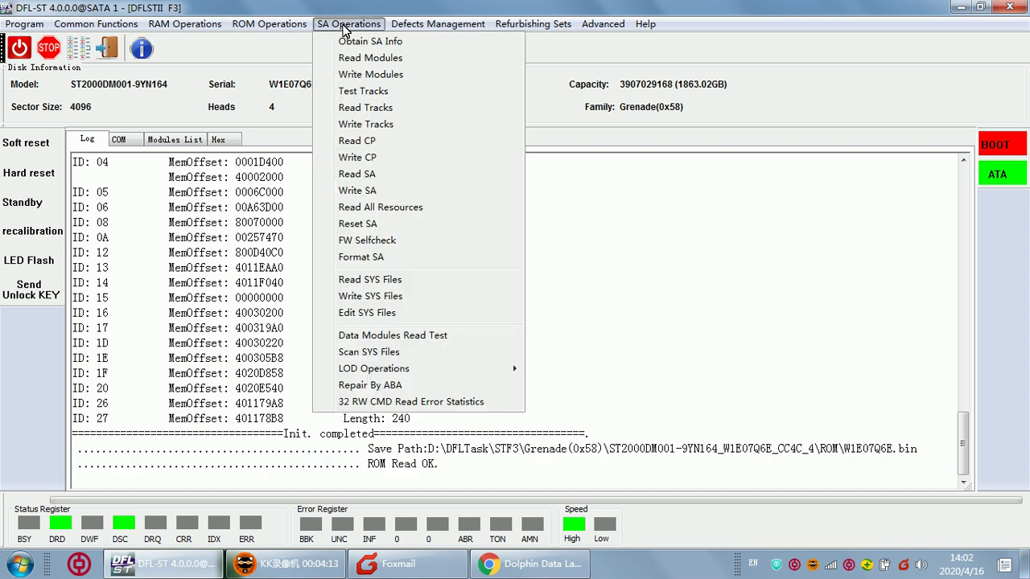
left_click(389, 277)
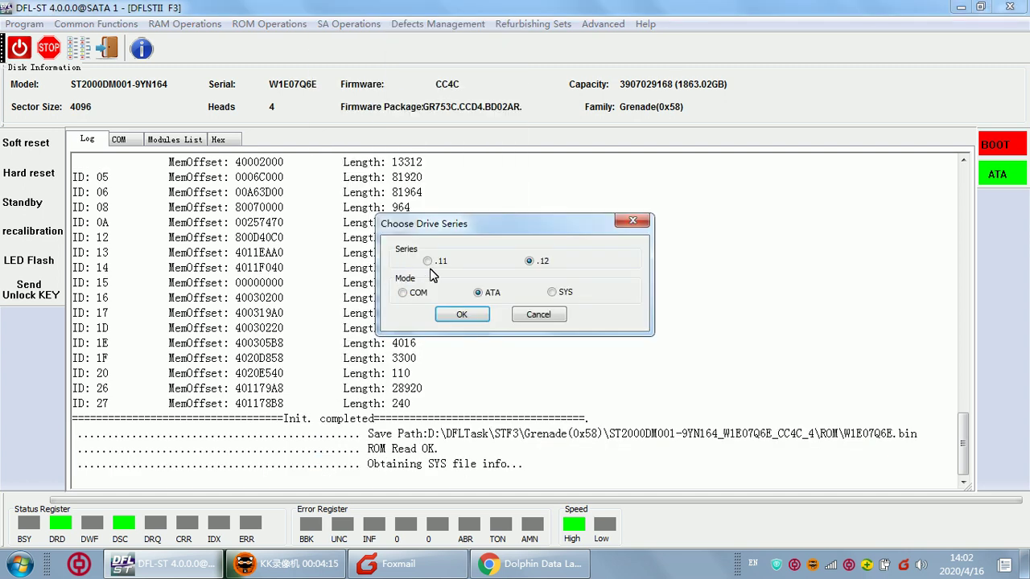
left_click(461, 316)
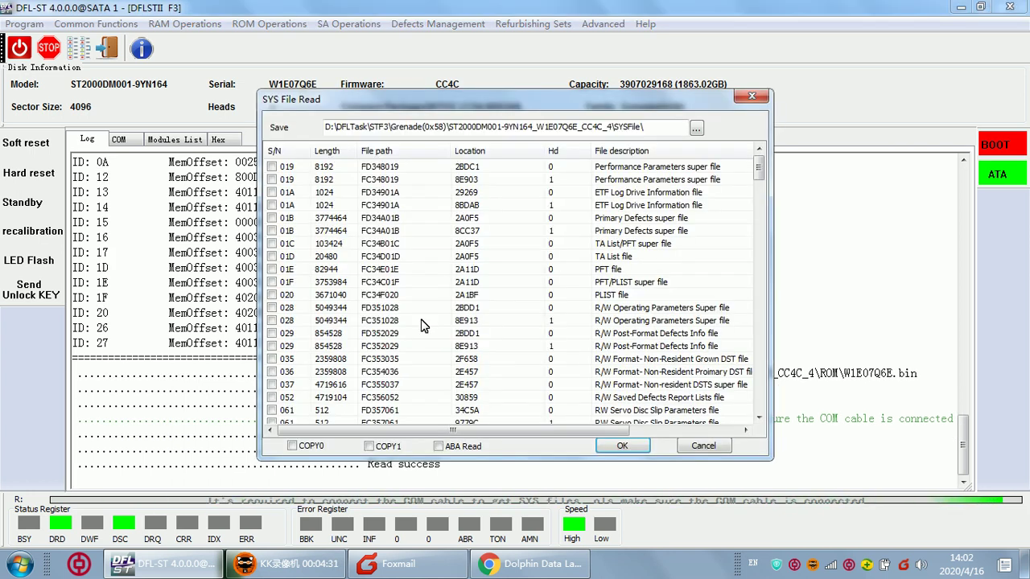
Back up the SYS files FD34A01B, FD351028, FC353035 and FD36C093, and review the read log
left_click(269, 219)
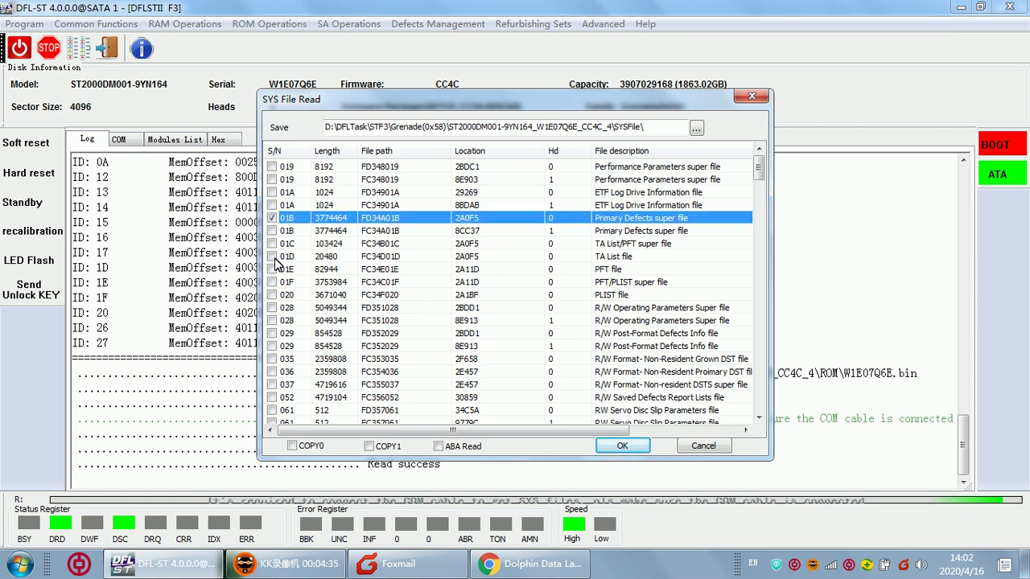
left_click(272, 308)
left_click(272, 358)
scroll(298, 410, "down", 2)
scroll(298, 410, "down", 3)
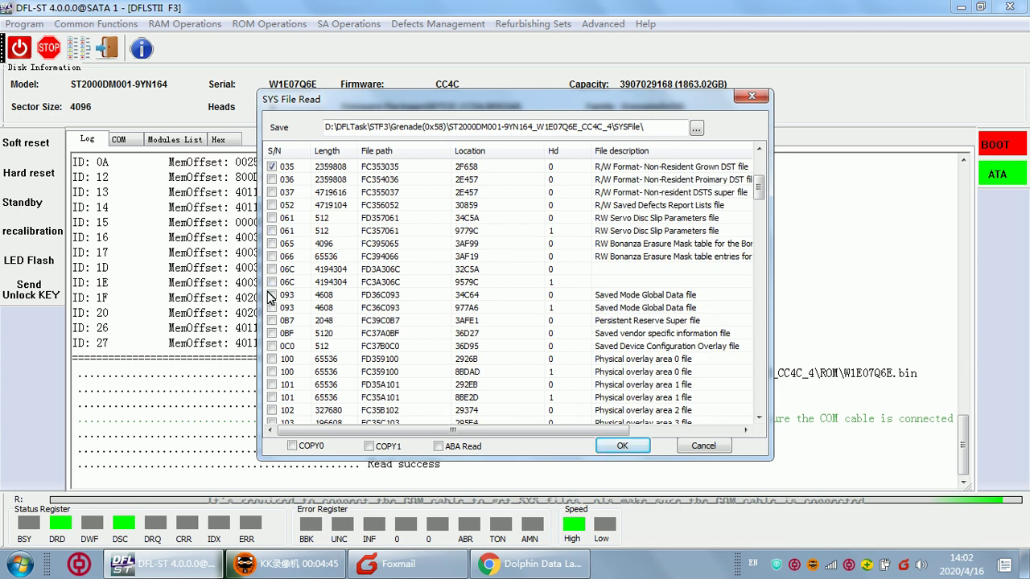
scroll(275, 299, "up", 7)
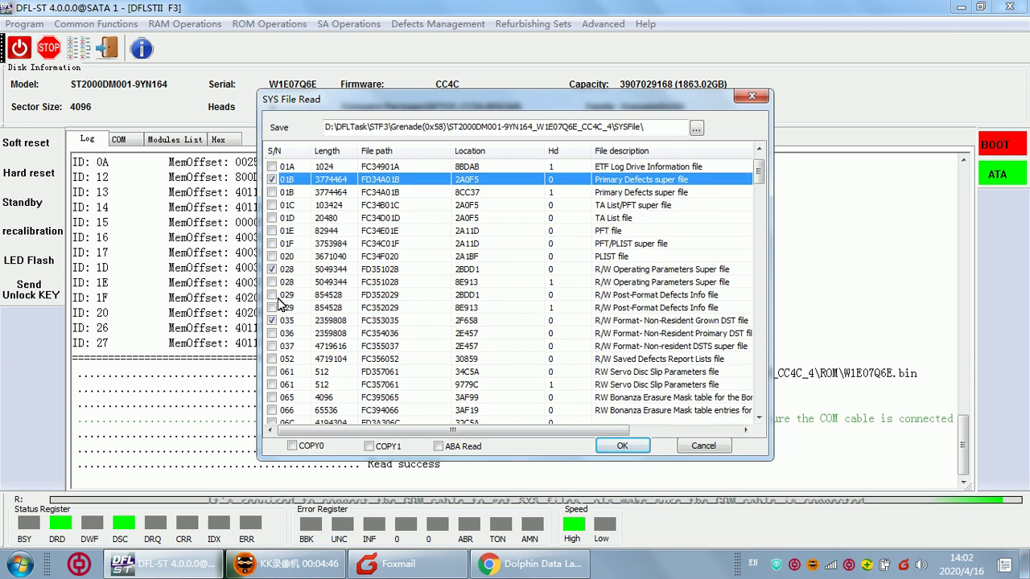
left_click(622, 446)
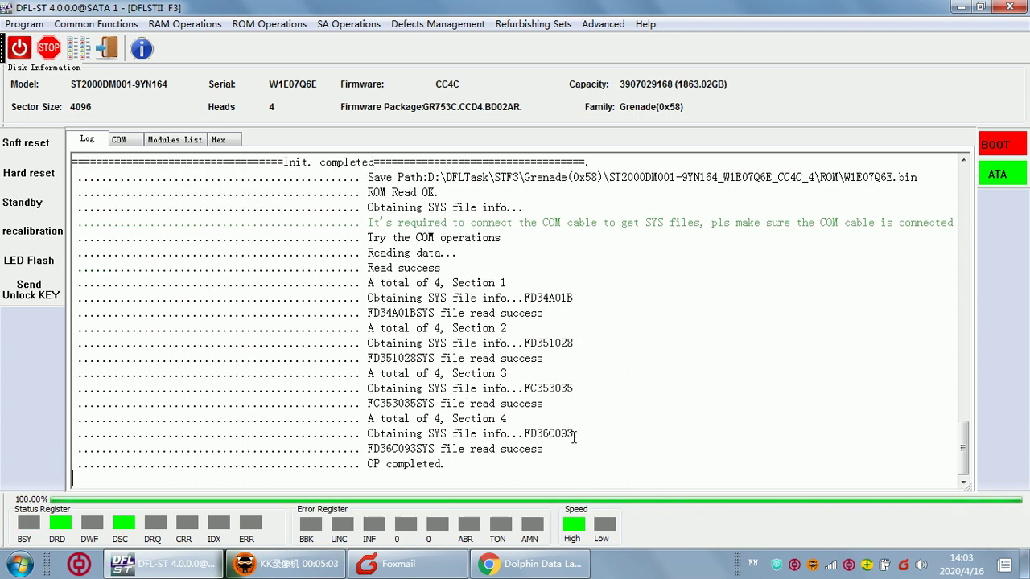
scroll(441, 477, "up", 3)
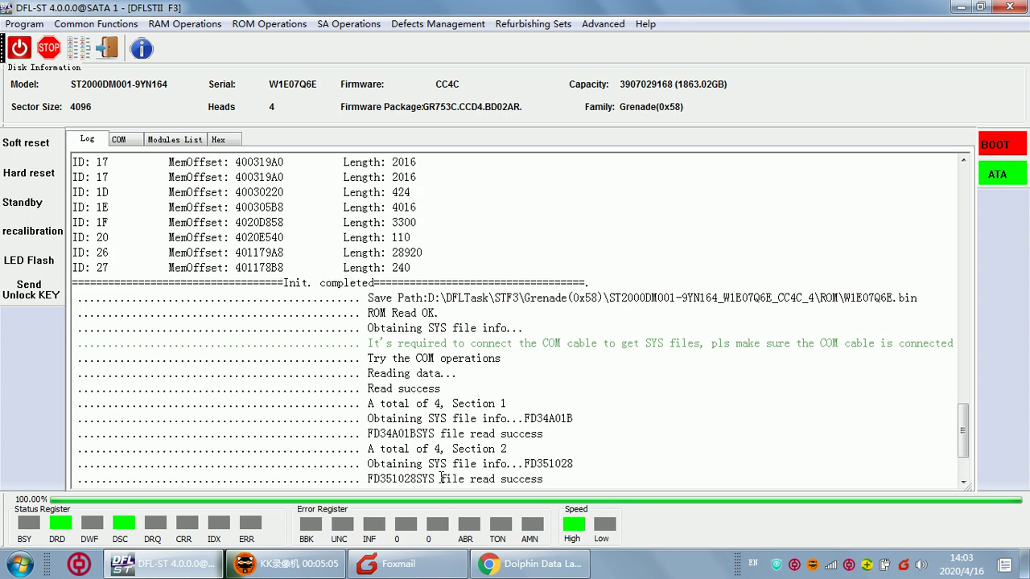
scroll(453, 434, "down", 3)
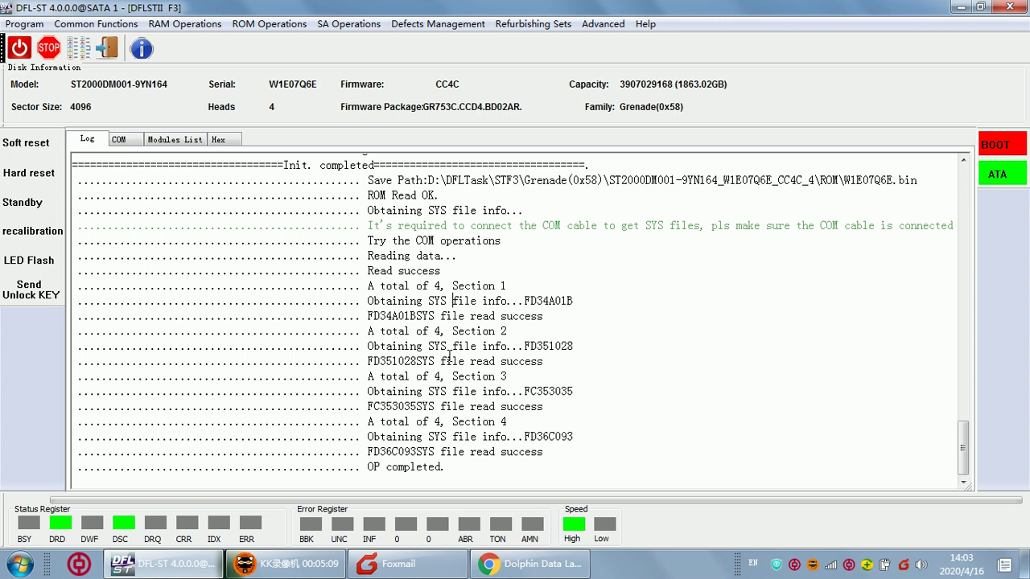
scroll(333, 298, "up", 8)
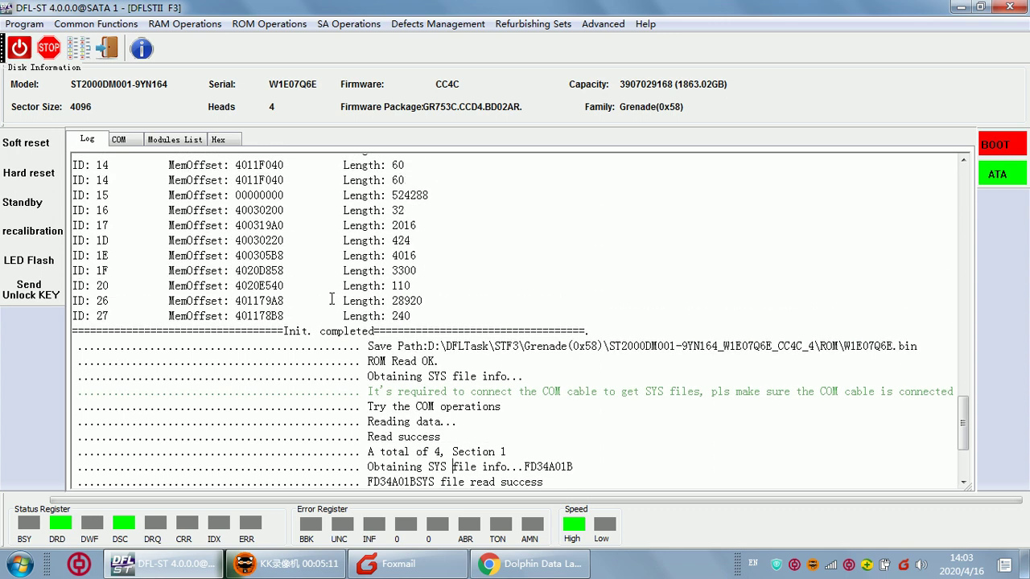
Put the serial terminal in ASCII Diag mode and list the reassigned sectors with V4
left_click(126, 142)
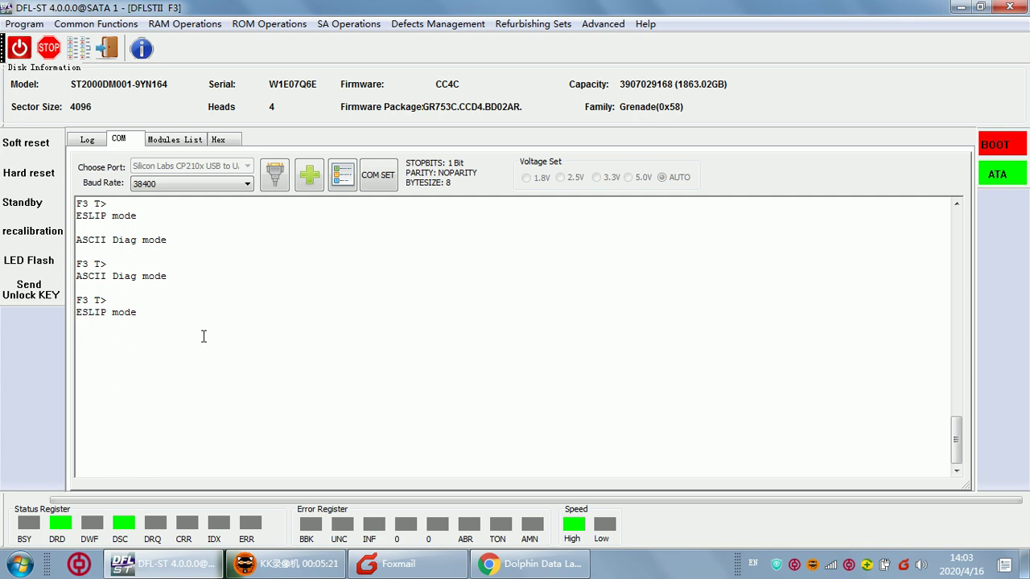
key("ctrl+z")
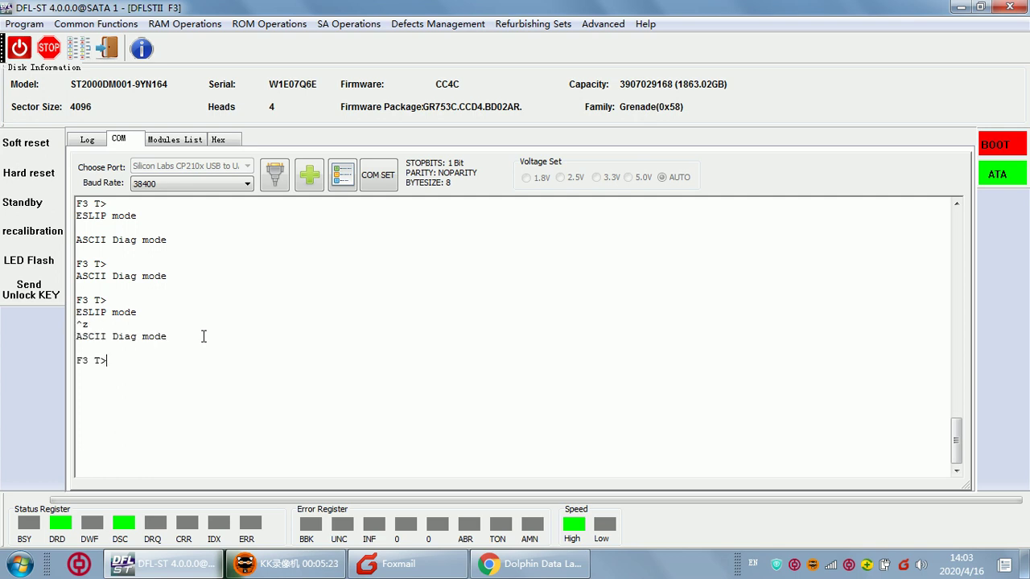
type("V4")
key("Return")
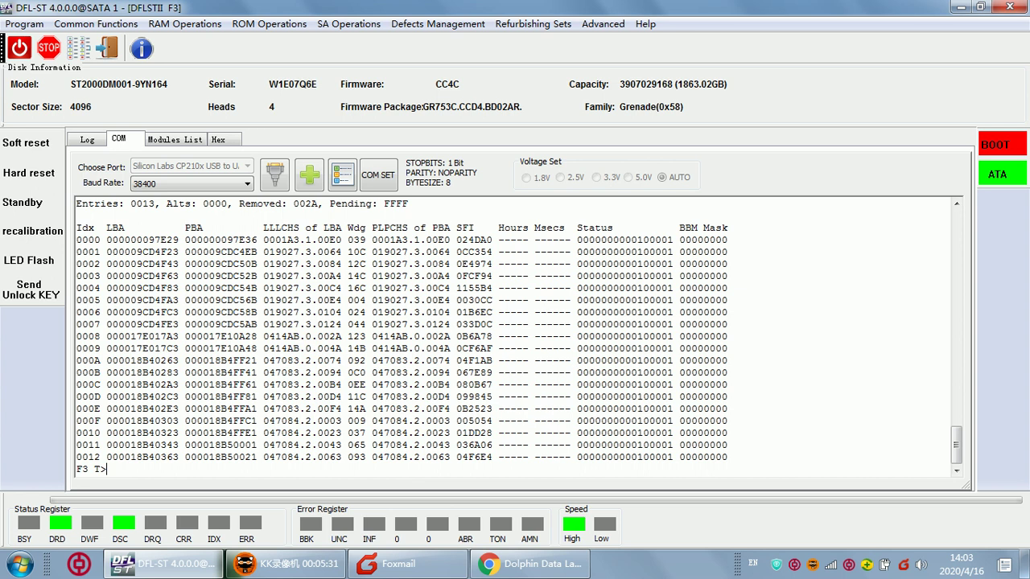
Clear the reassigned sectors list with i5,1,22 and check it again with V4
type("i5,1,22")
key("Return")
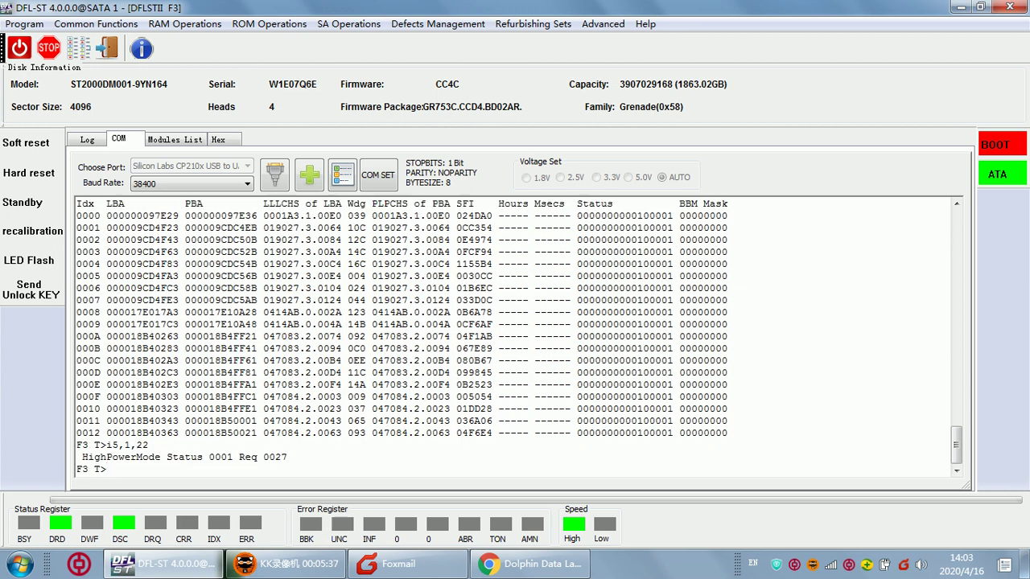
type("V4")
key("Return")
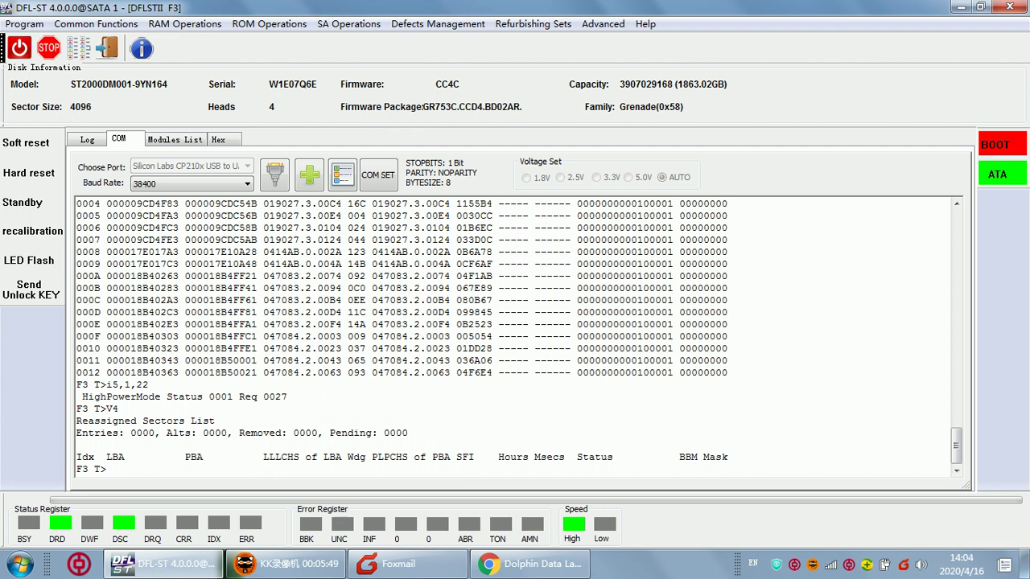
List the non-resident G-list entries with V40 and return the terminal to ESLIP mode
type("V40")
key("Return")
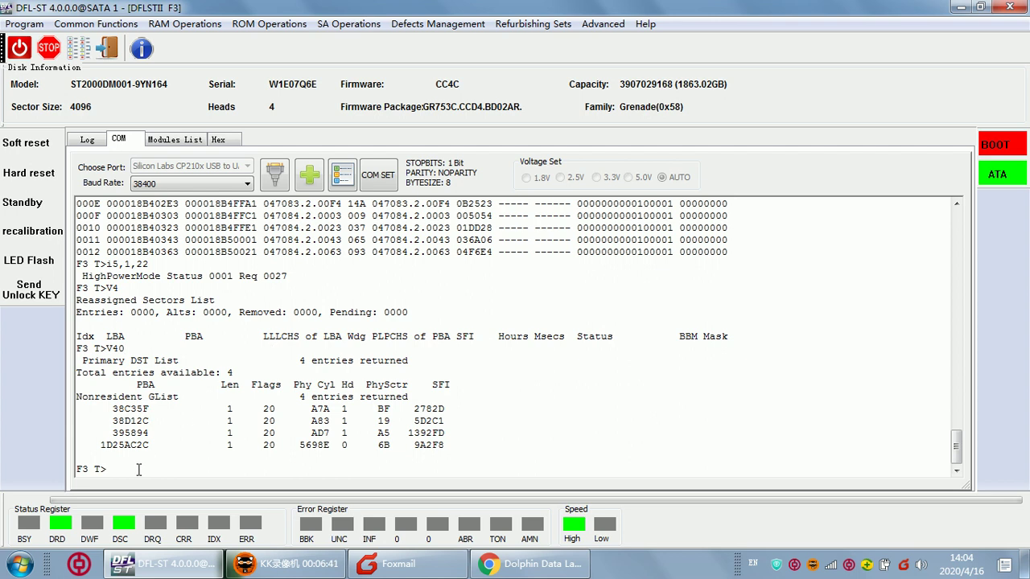
key("ctrl+t")
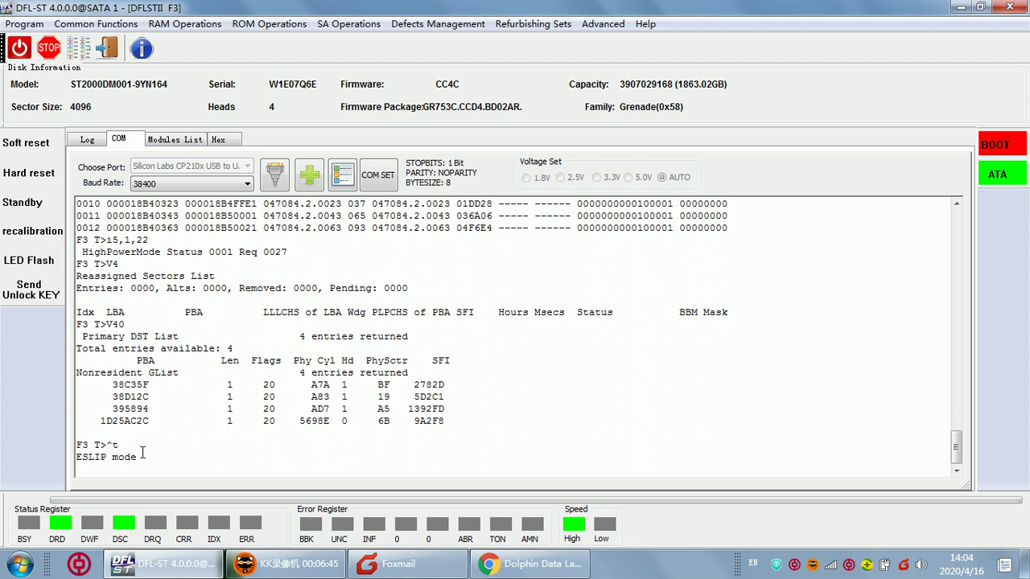
Clear the non-resident G-list through the ATA option with drive series .12 and ATA mode, and check the log
left_click(435, 26)
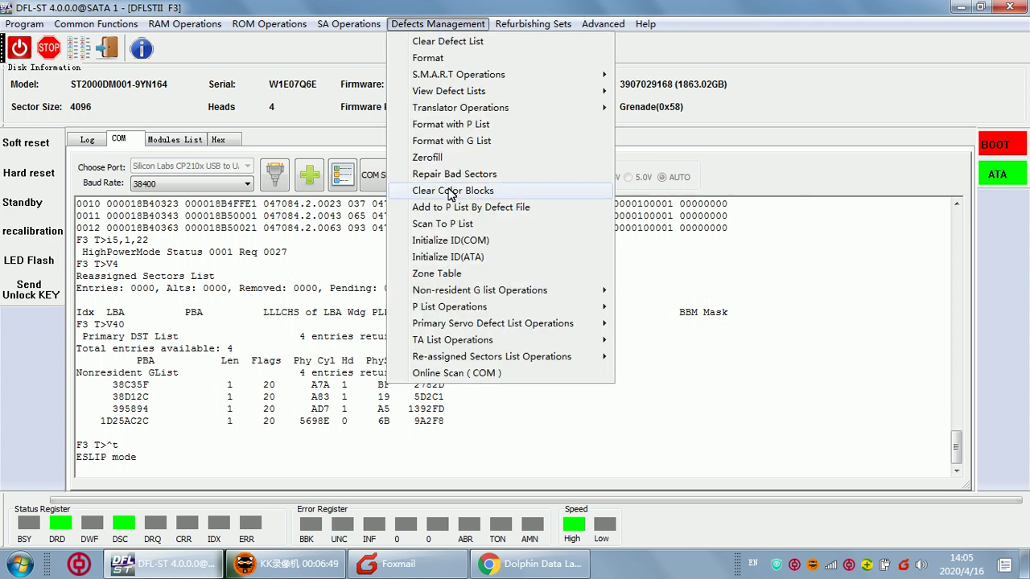
mouse_move(449, 294)
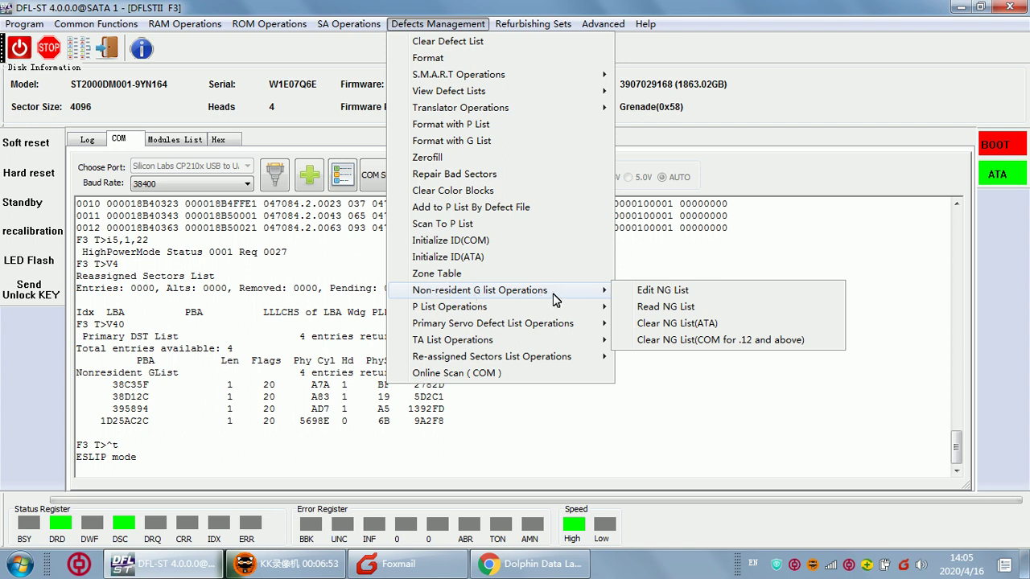
left_click(678, 325)
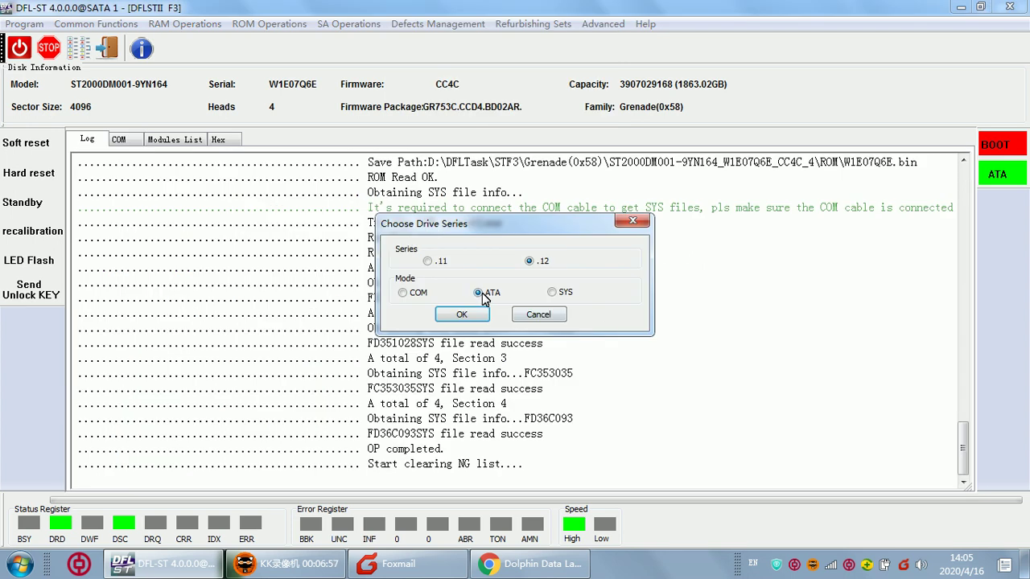
left_click(462, 315)
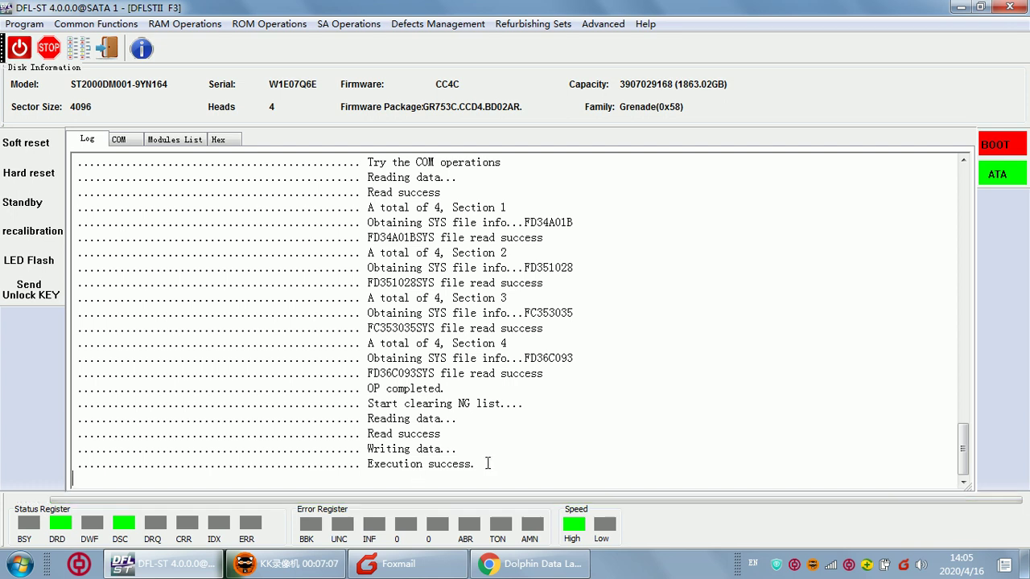
left_click_drag(482, 465, 332, 402)
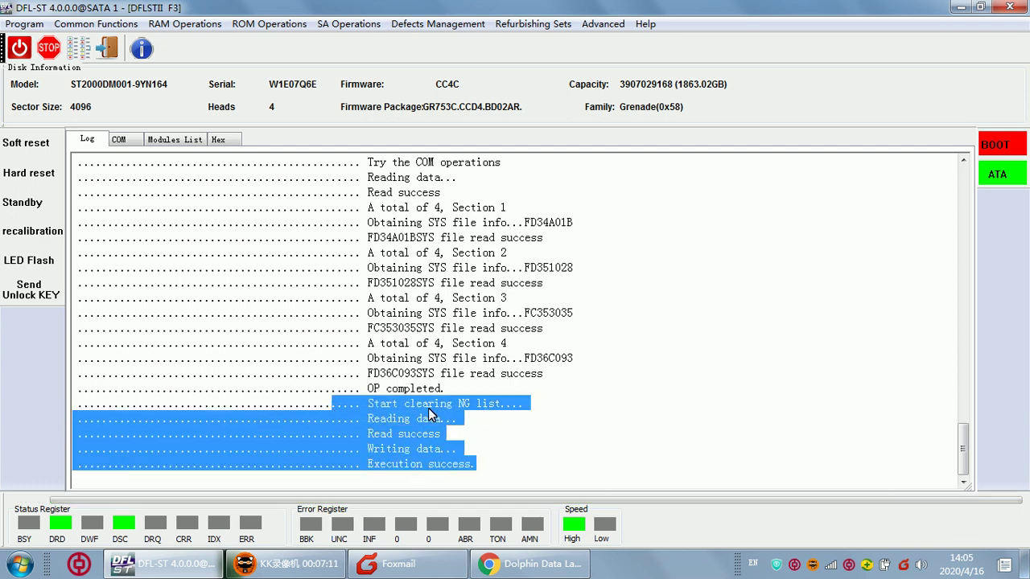
left_click(489, 457)
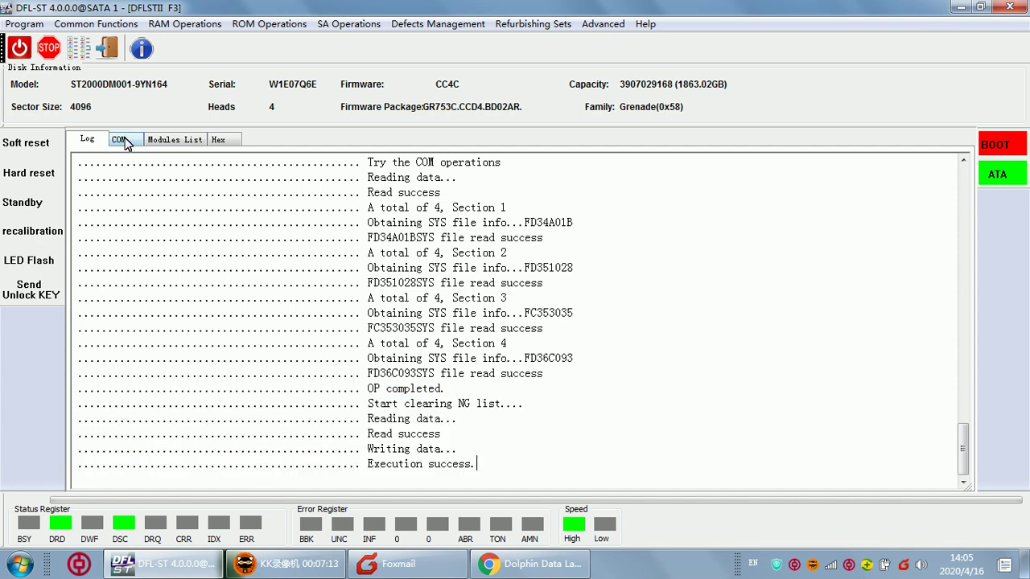
Put the serial terminal in ASCII Diag mode and check the non-resident G-list with V40
left_click(121, 139)
left_click(171, 461)
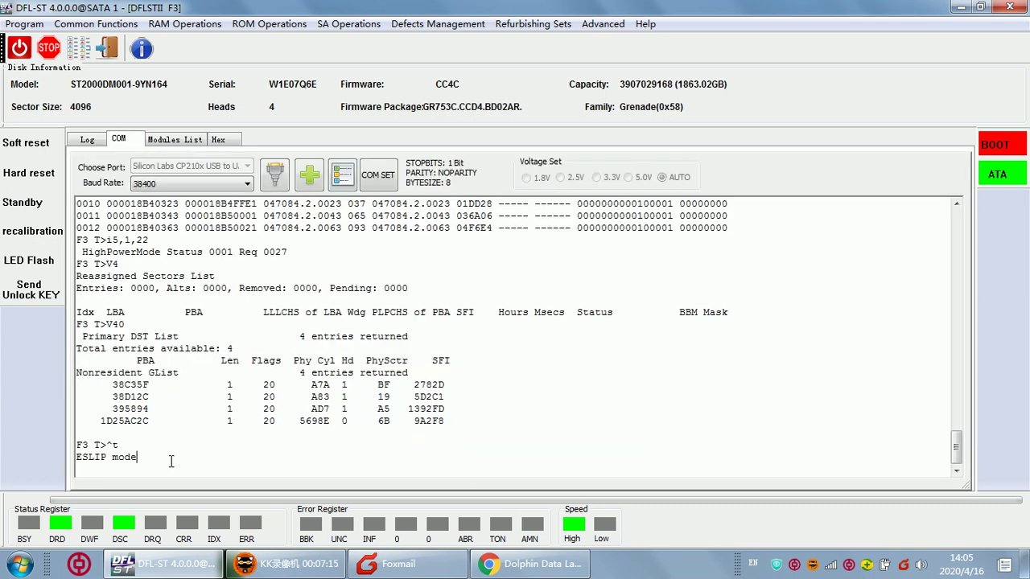
key("ctrl+z")
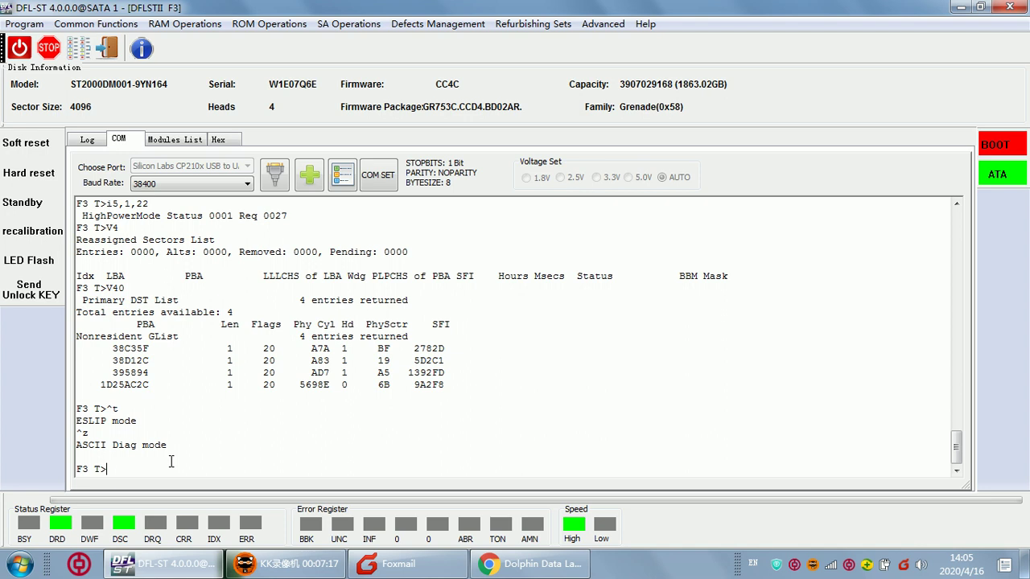
type("V40")
key("Return")
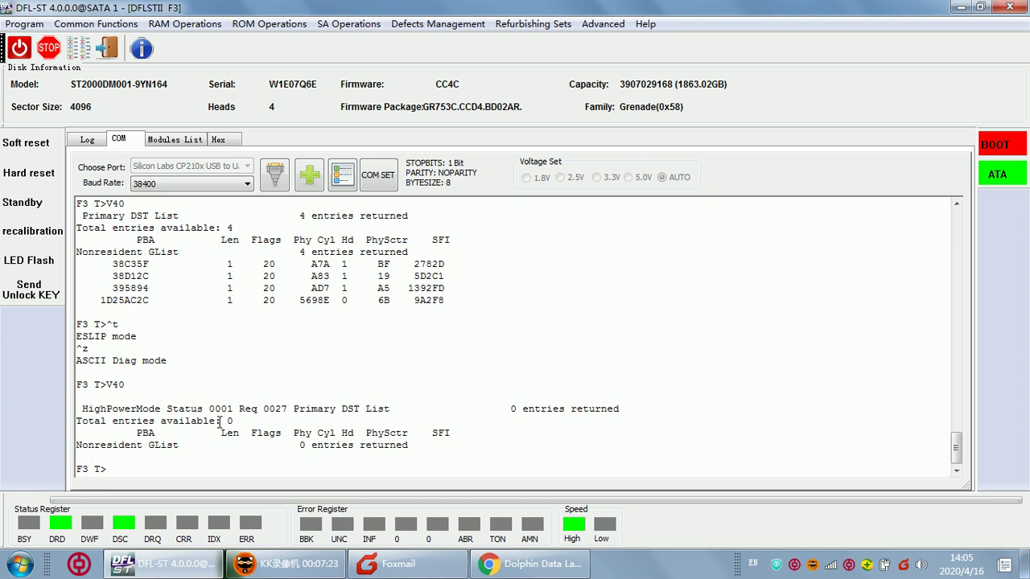
left_click_drag(221, 420, 239, 420)
left_click(149, 396)
left_click_drag(300, 218, 415, 217)
left_click(227, 368)
Run the user partition format command m0,6,3,,,,,22 and return the terminal to ESLIP mode
left_click(135, 468)
type("m0,6,3,,,,,22")
key("Return")
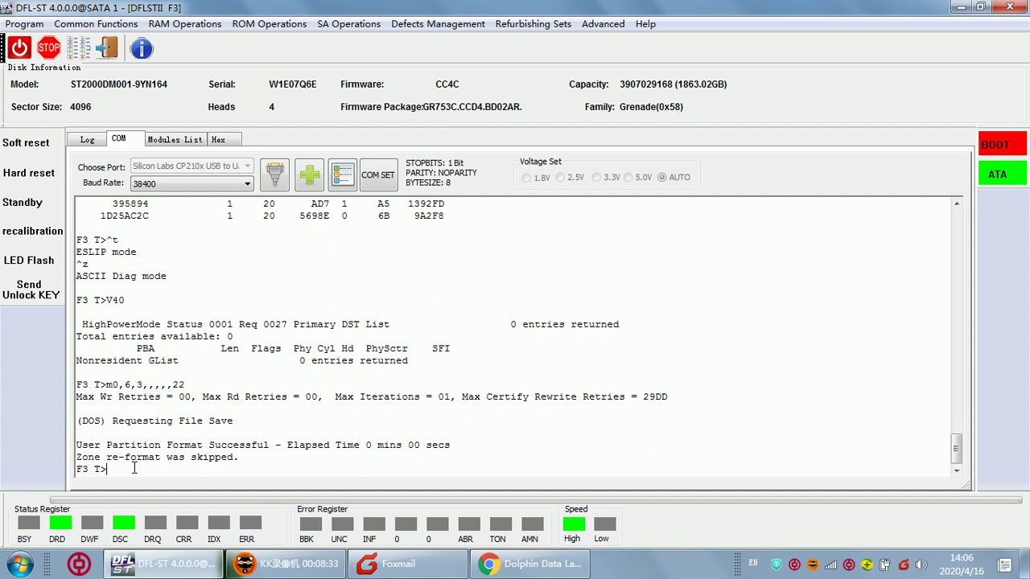
key("ctrl+t")
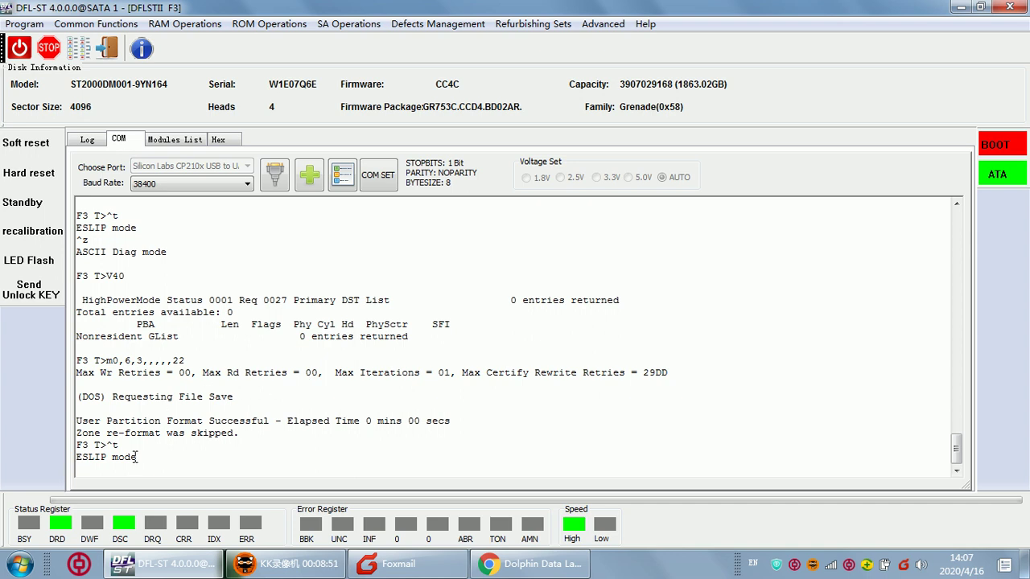
left_click_drag(137, 457, 72, 446)
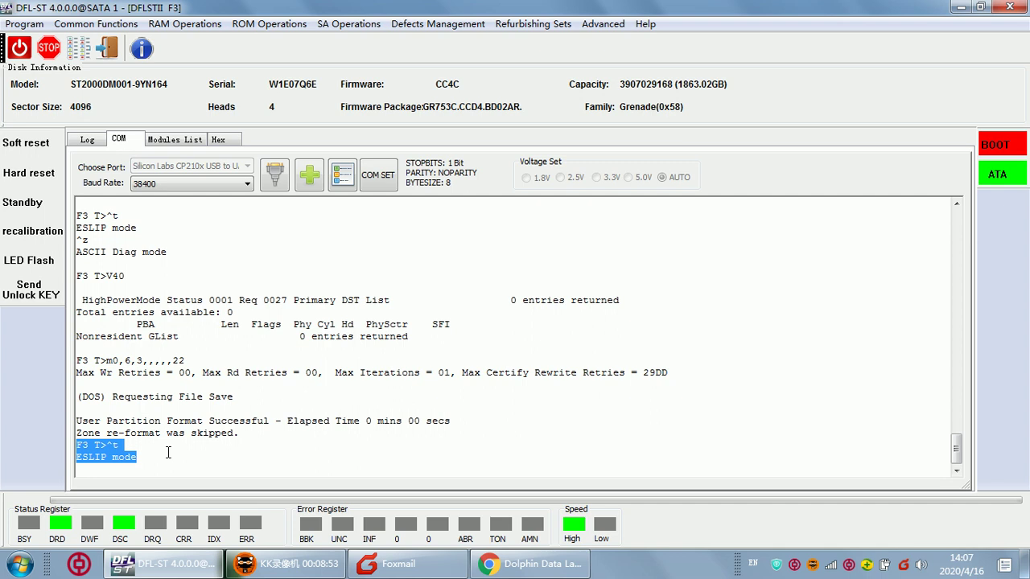
left_click(72, 45)
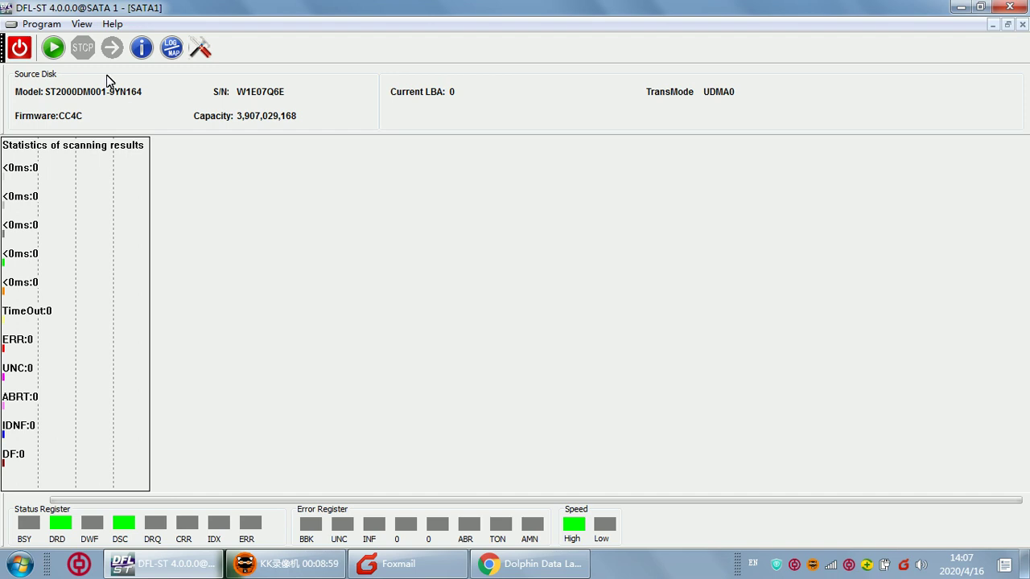
left_click(199, 49)
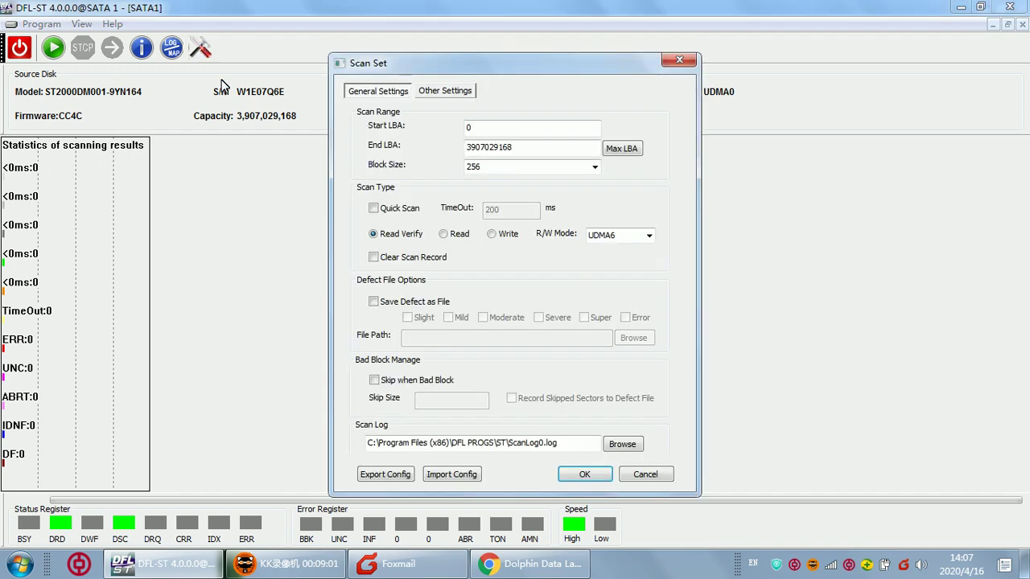
double_click(491, 126)
type("3000000000")
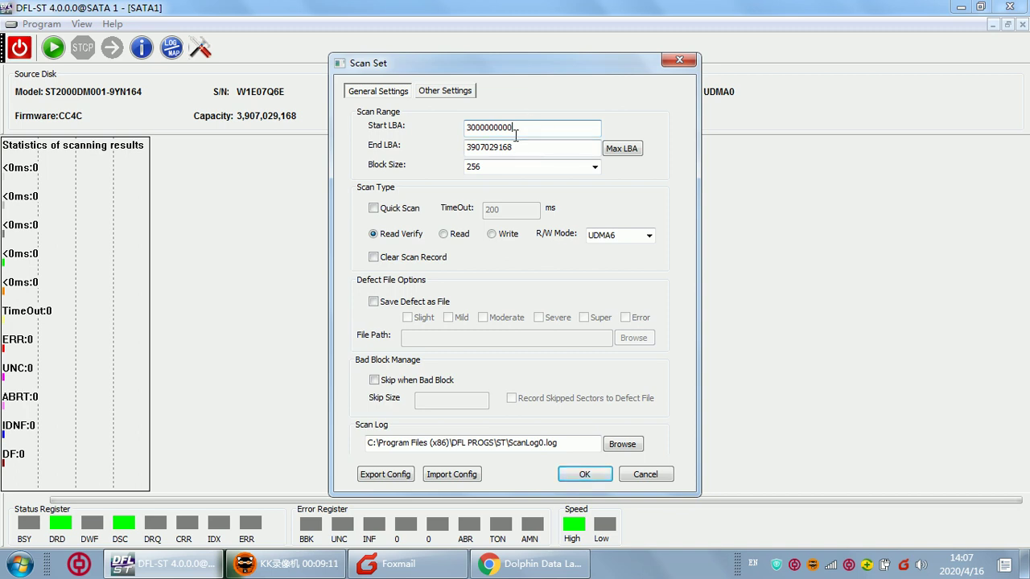
left_click_drag(523, 130, 460, 126)
left_click(550, 127)
left_click_drag(524, 147, 440, 153)
left_click(541, 150)
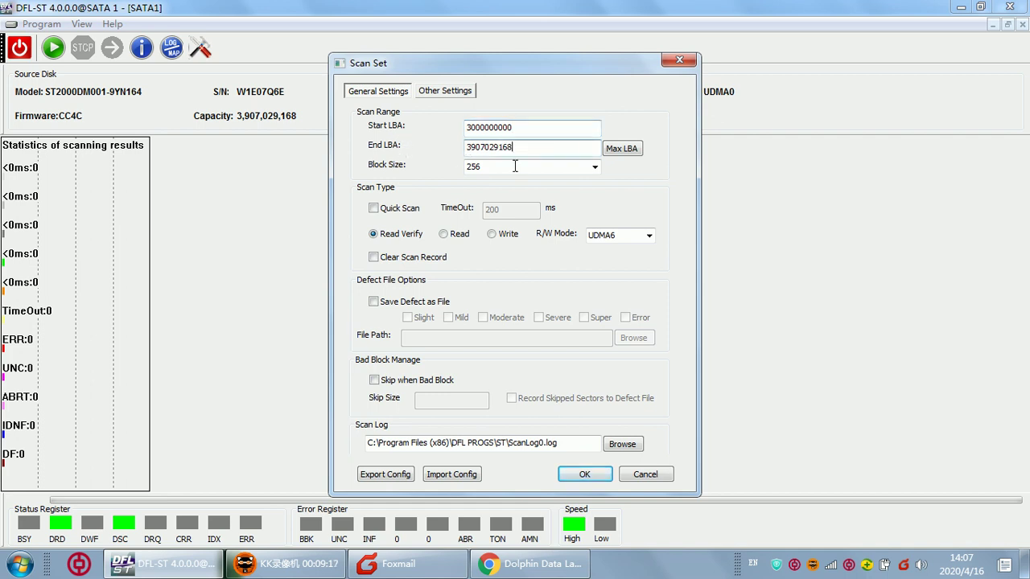
left_click(373, 256)
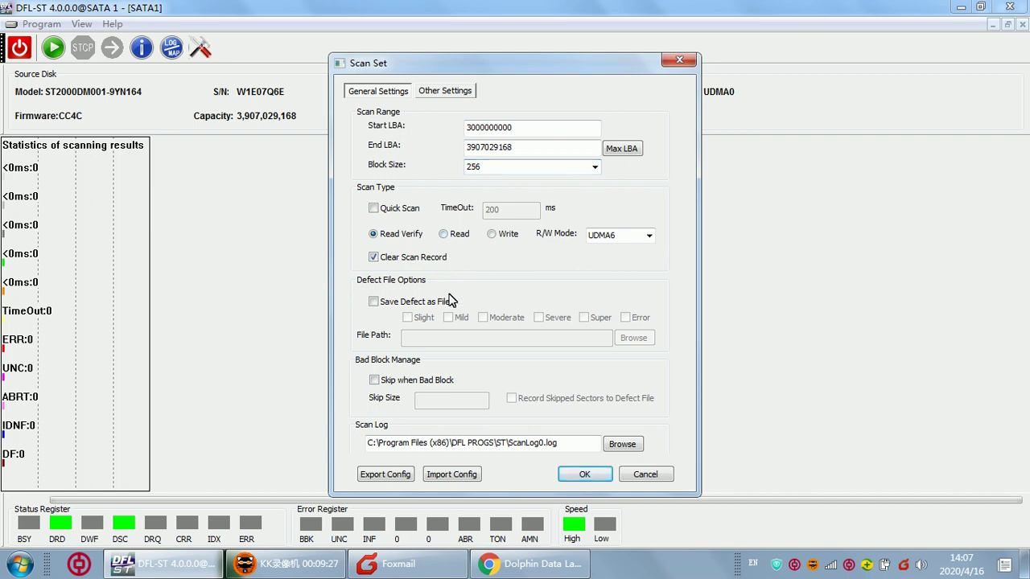
left_click(583, 475)
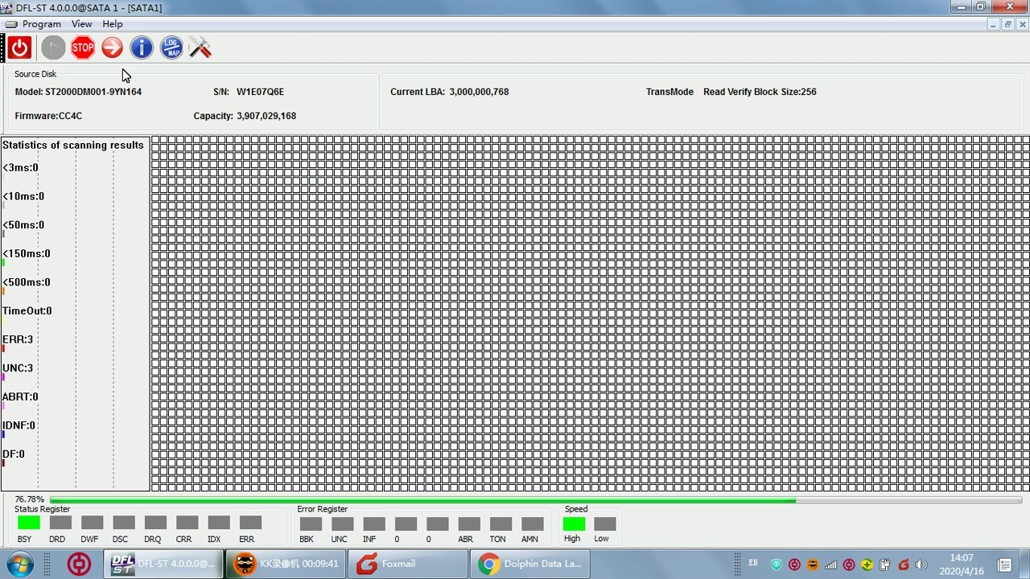
left_click(84, 49)
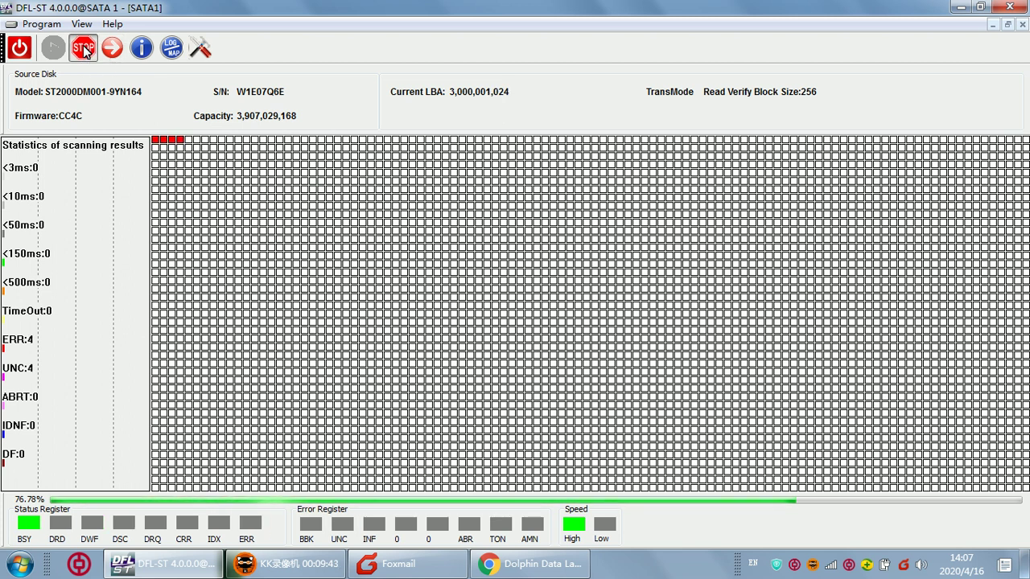
left_click(200, 48)
left_click_drag(476, 127, 471, 127)
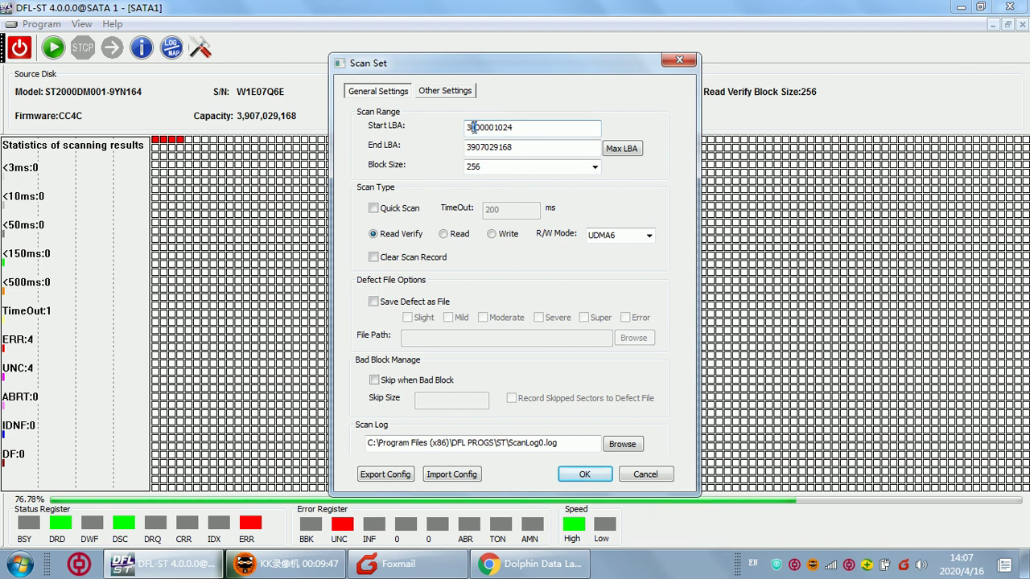
type("2")
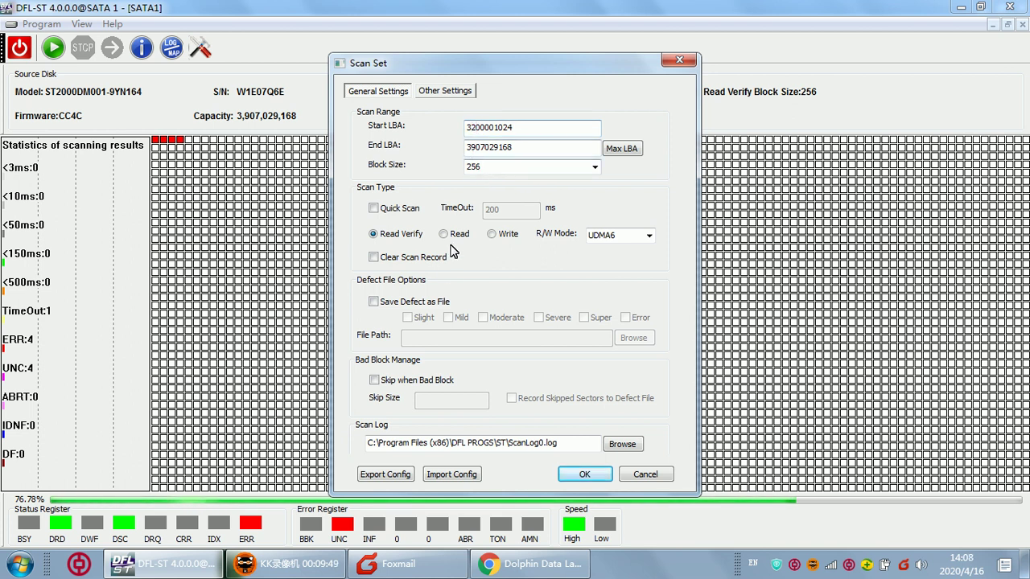
left_click(407, 259)
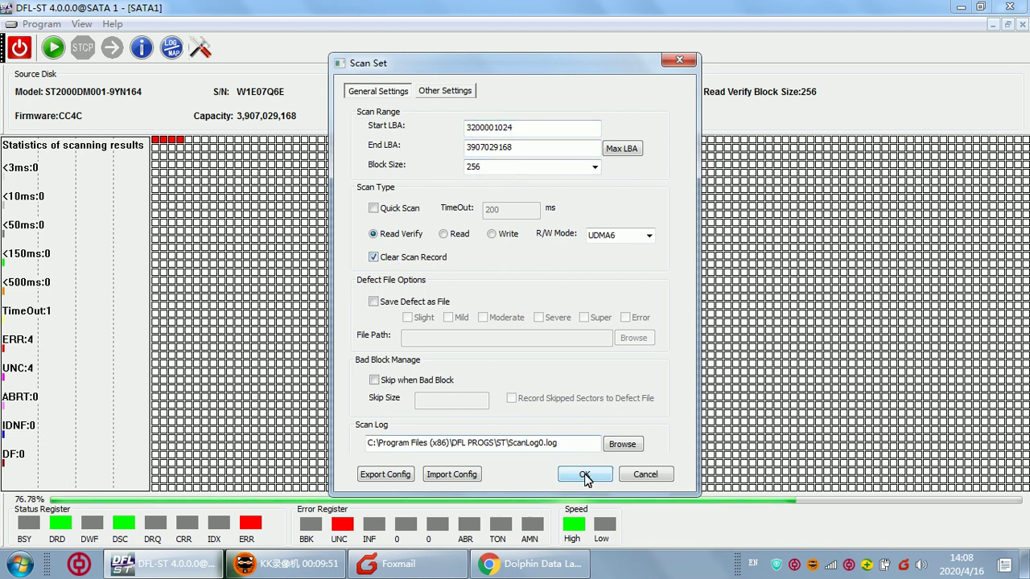
left_click(585, 474)
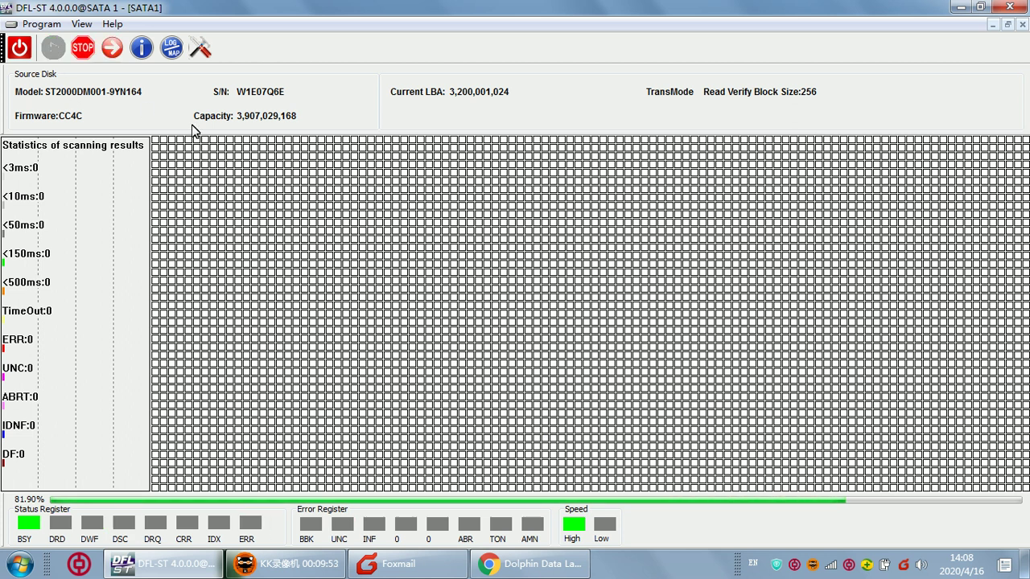
mouse_move(213, 171)
left_click(83, 47)
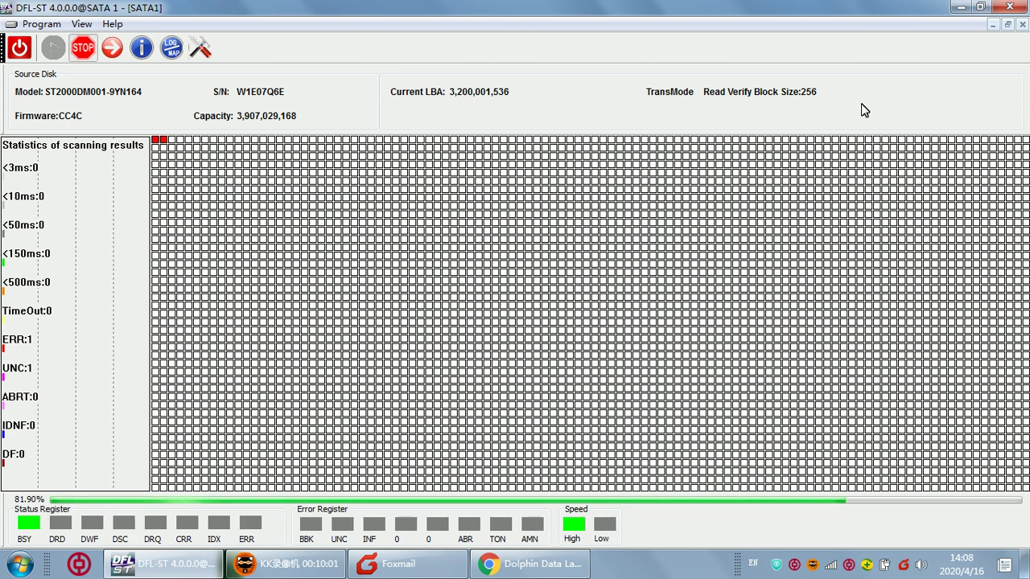
left_click(1022, 24)
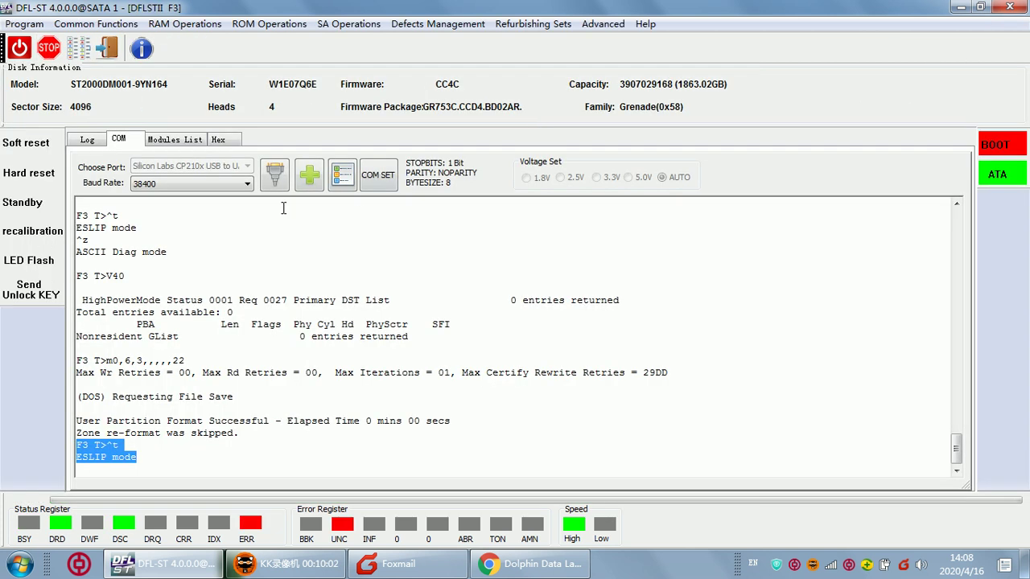
Exit the F3 family utility to the Command Menu and power-cycle the drive
left_click(213, 266)
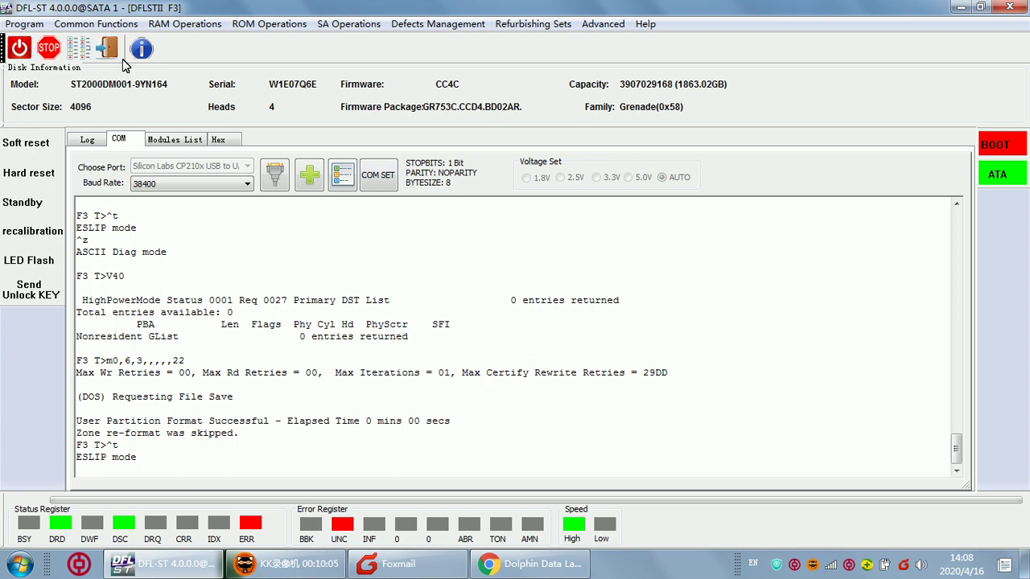
left_click(107, 49)
left_click(16, 49)
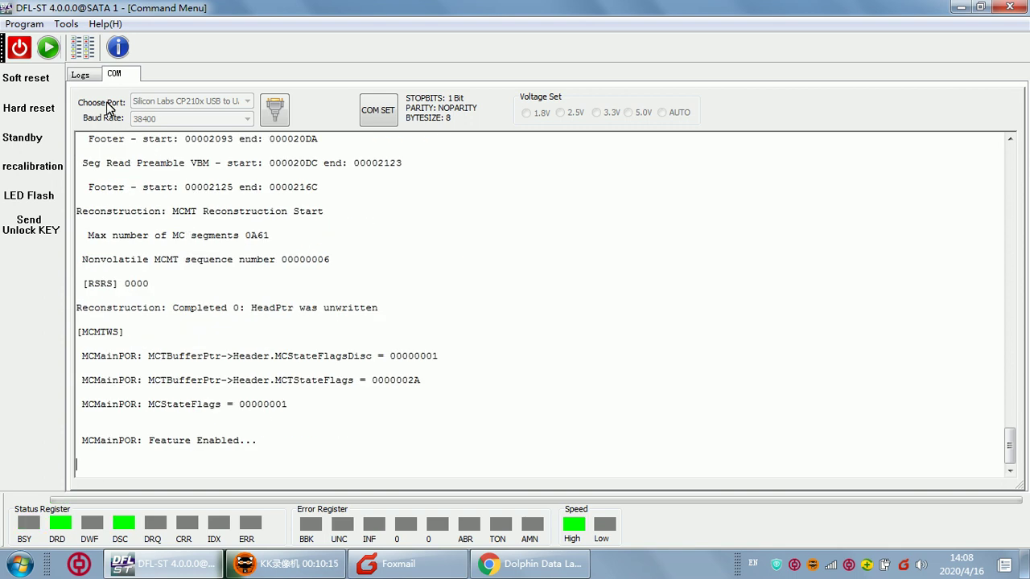
left_click(84, 52)
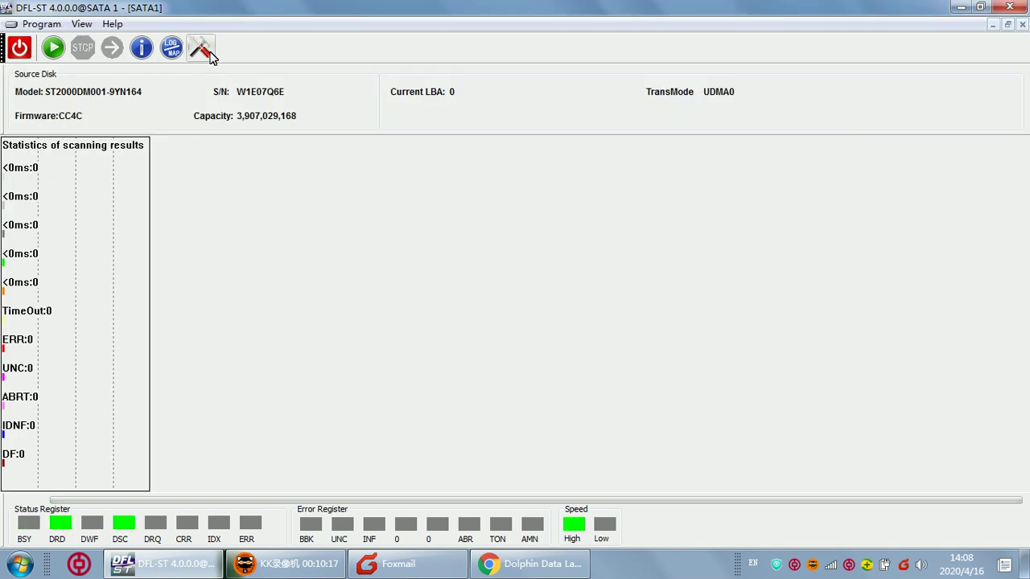
left_click(200, 48)
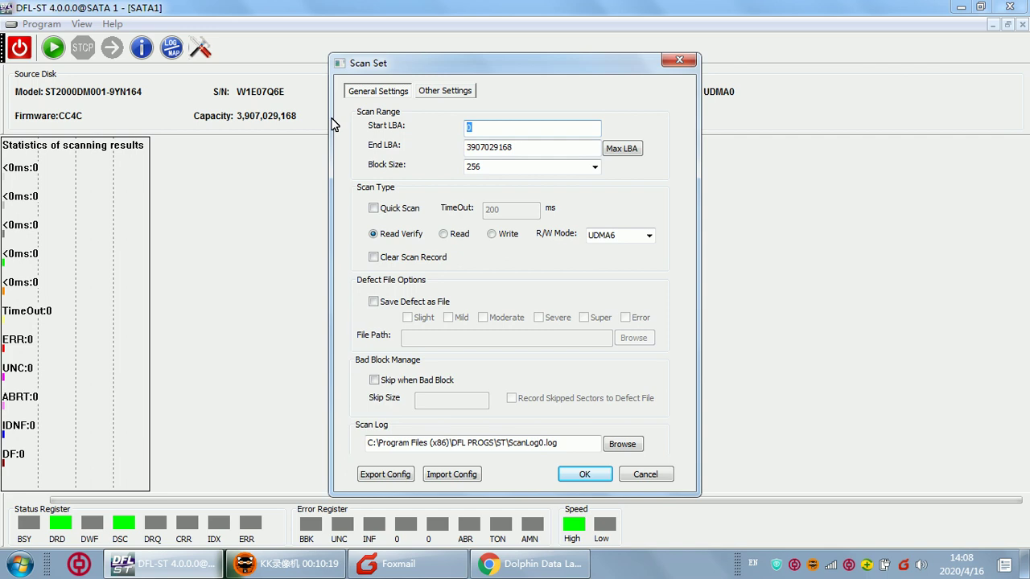
type("3300000000")
left_click(373, 258)
left_click(585, 474)
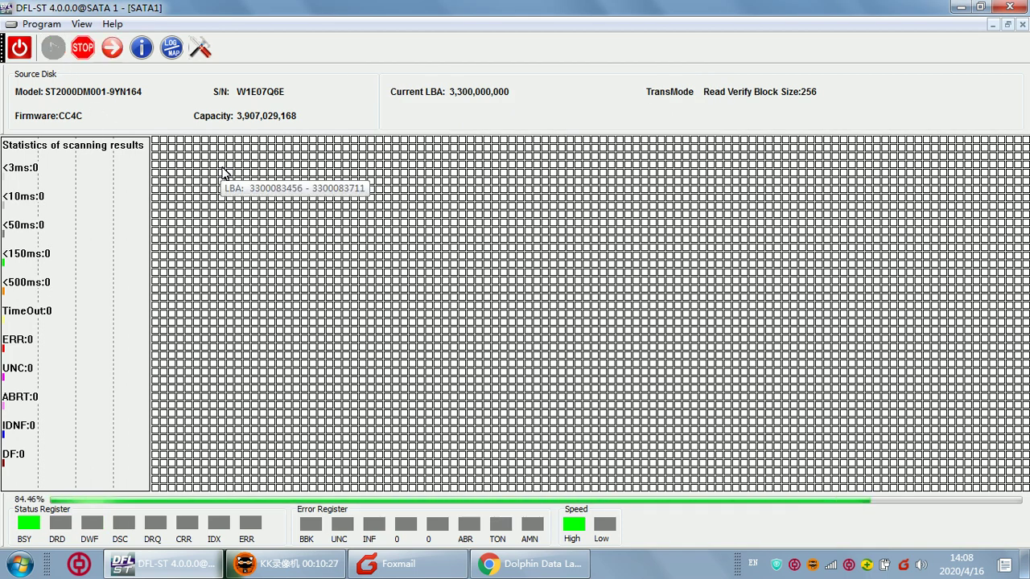
left_click(84, 49)
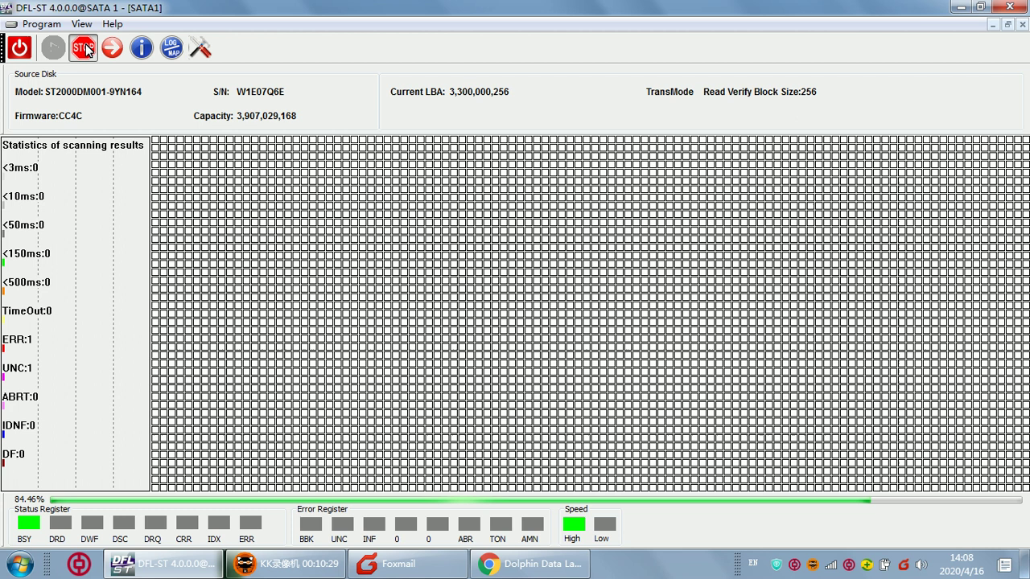
left_click(199, 50)
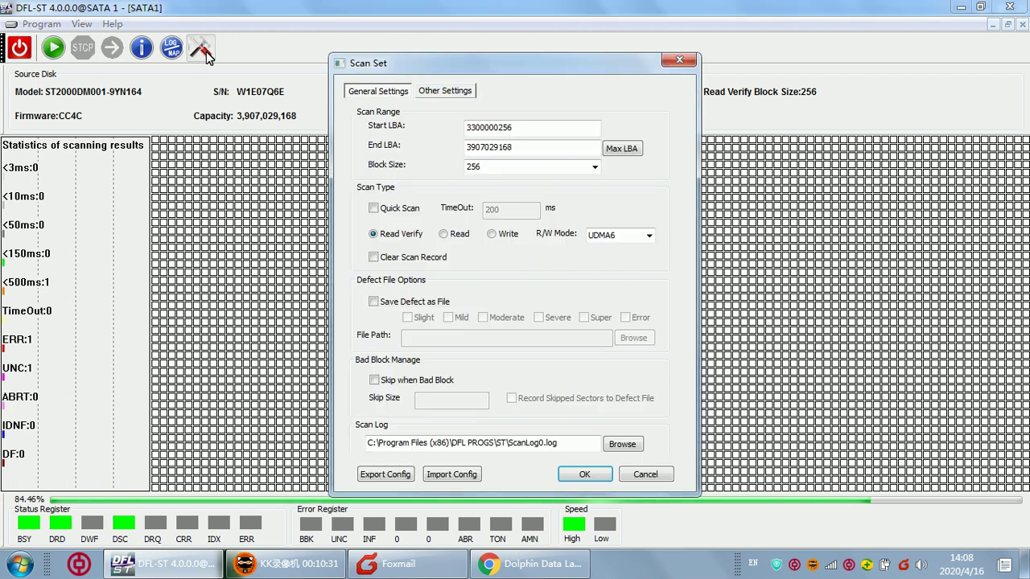
left_click_drag(472, 129, 454, 131)
type("2")
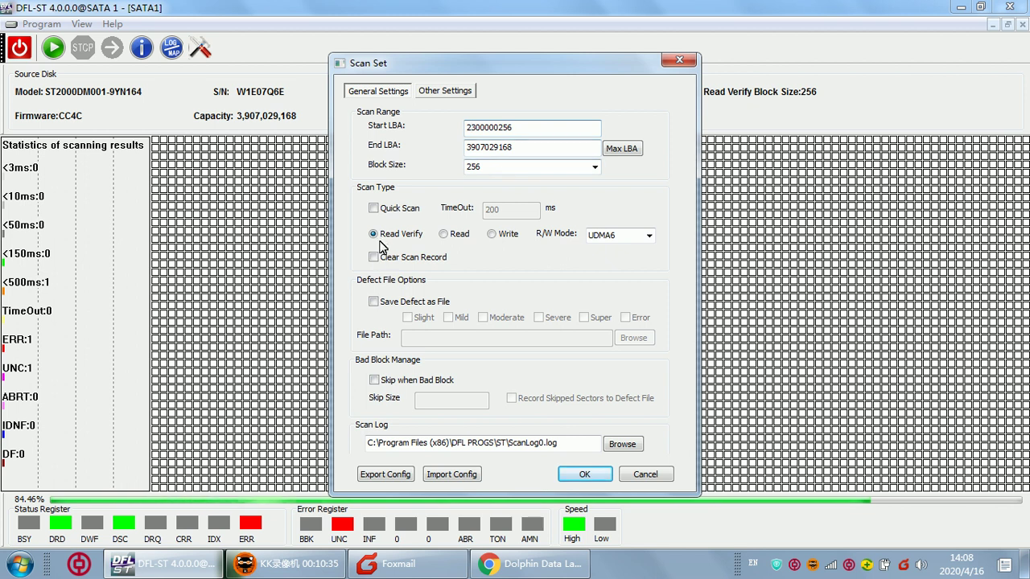
left_click(374, 257)
left_click(585, 473)
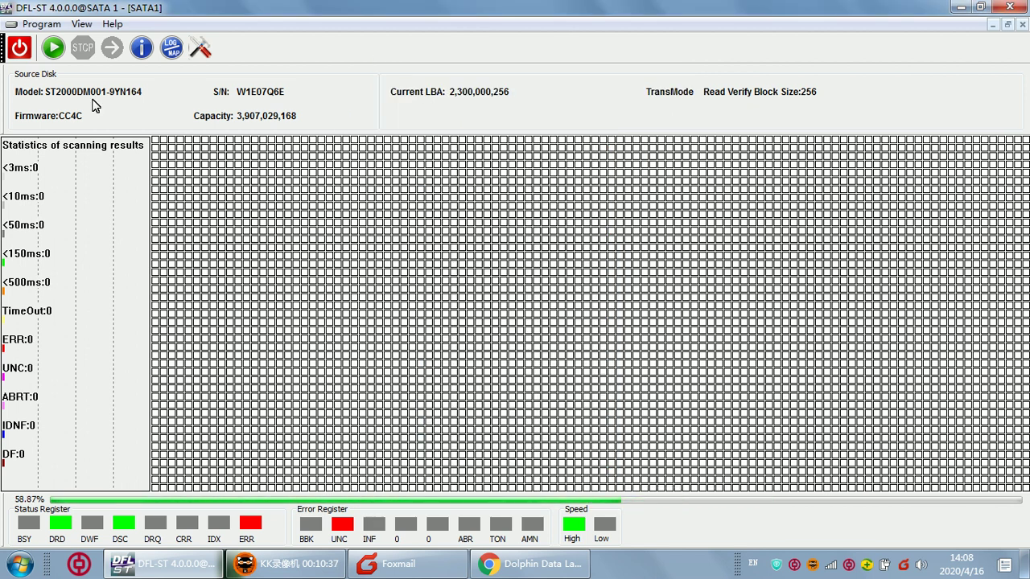
left_click(53, 50)
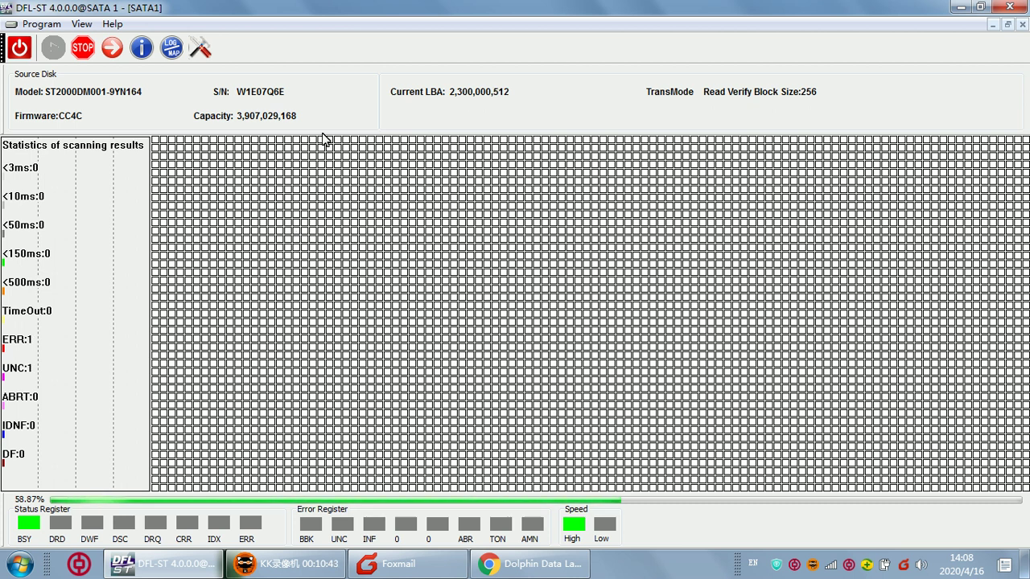
left_click(1024, 25)
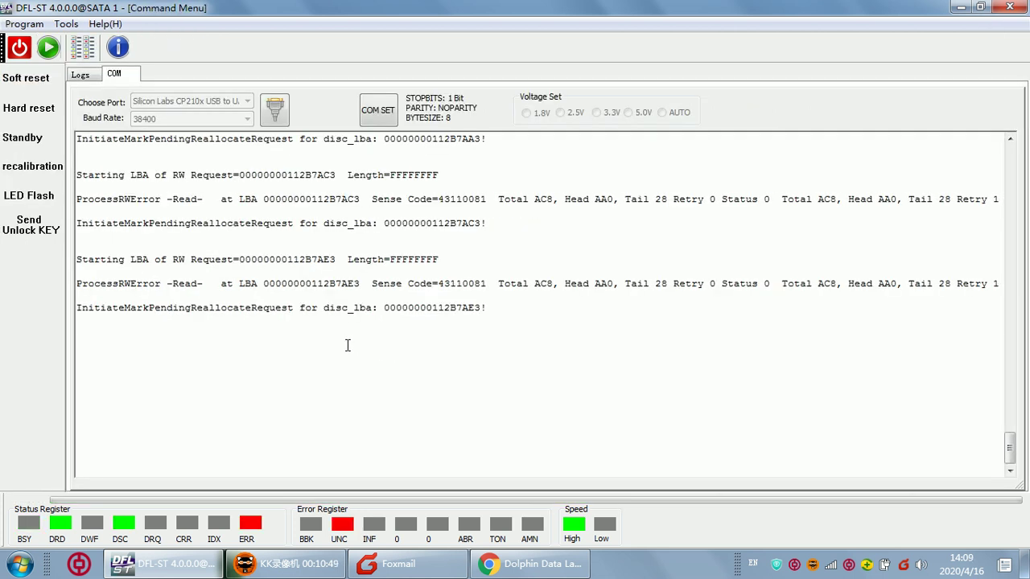
Examine the read errors and pending reallocation requests logged in the serial terminal
left_click_drag(155, 259, 483, 276)
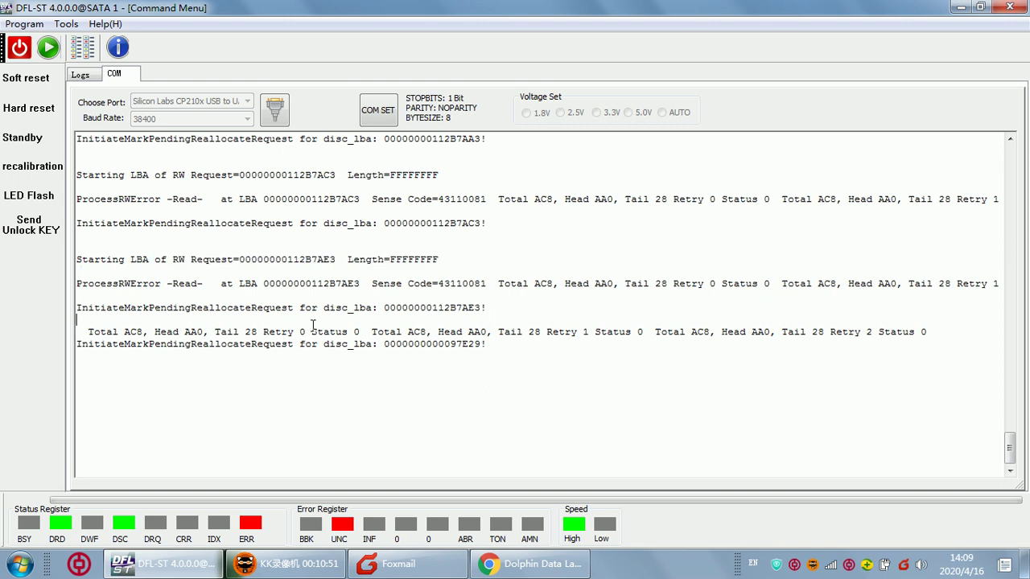
left_click(392, 337)
scroll(125, 212, "up", 8)
left_click_drag(77, 213, 384, 478)
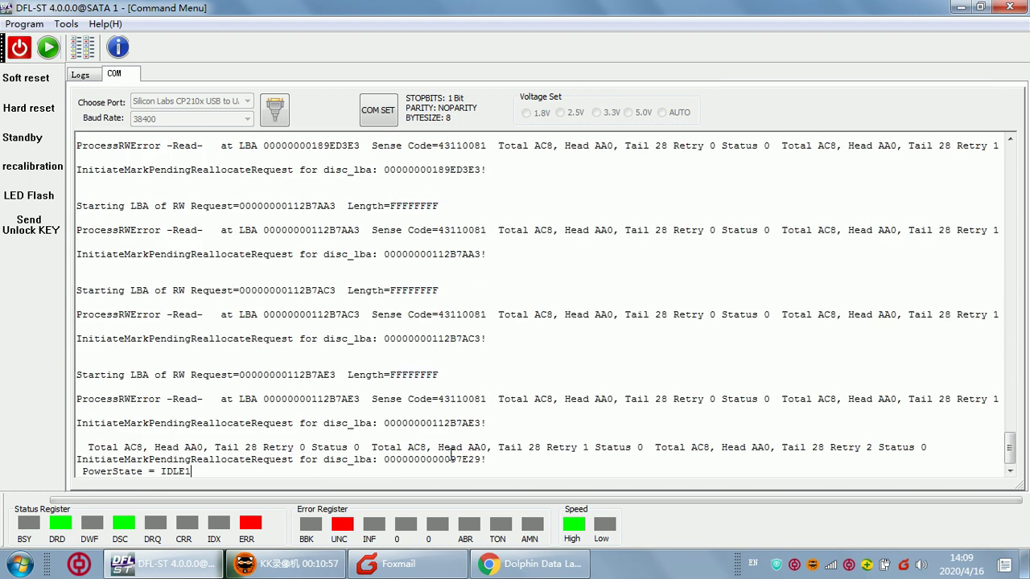
Put the terminal in ASCII Diag mode and list the non-resident G-list with V40 and the reassigned sectors with V4
key("ctrl+z")
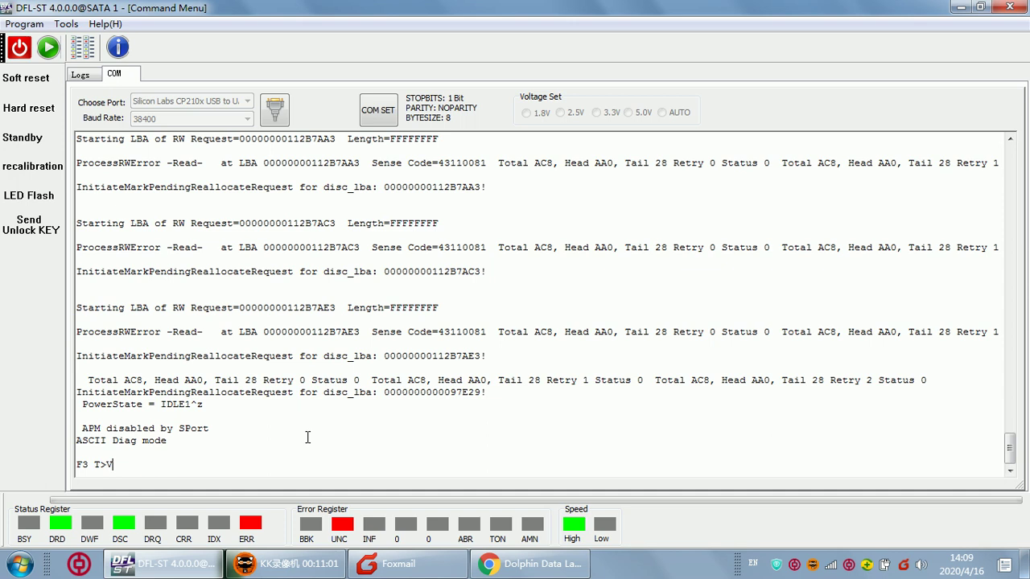
type("V40")
key("Return")
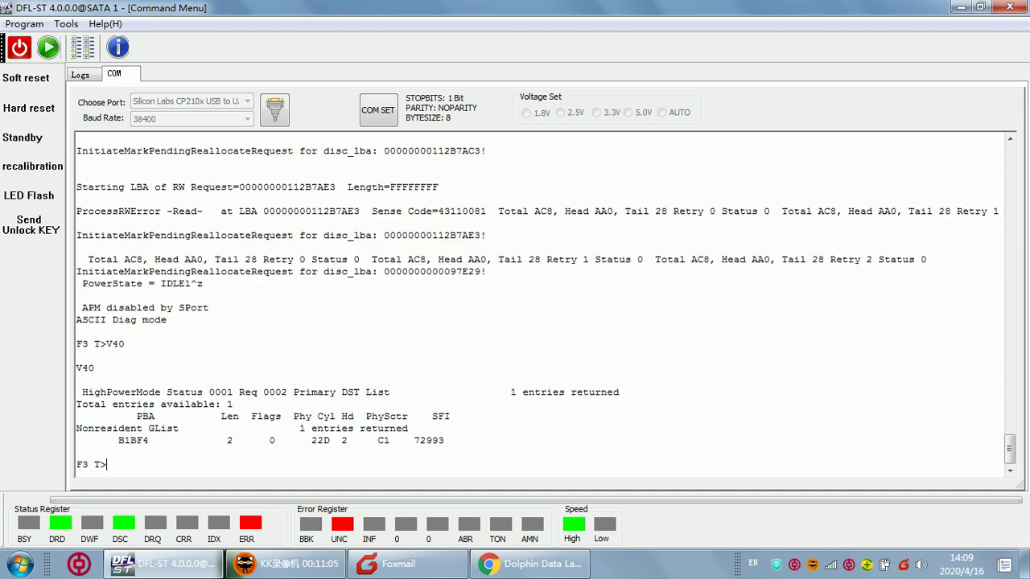
type("V4")
key("Return")
Clear the reassigned sectors list with the command i4,1,22 and switch the terminal to ESLIP mode
type("i")
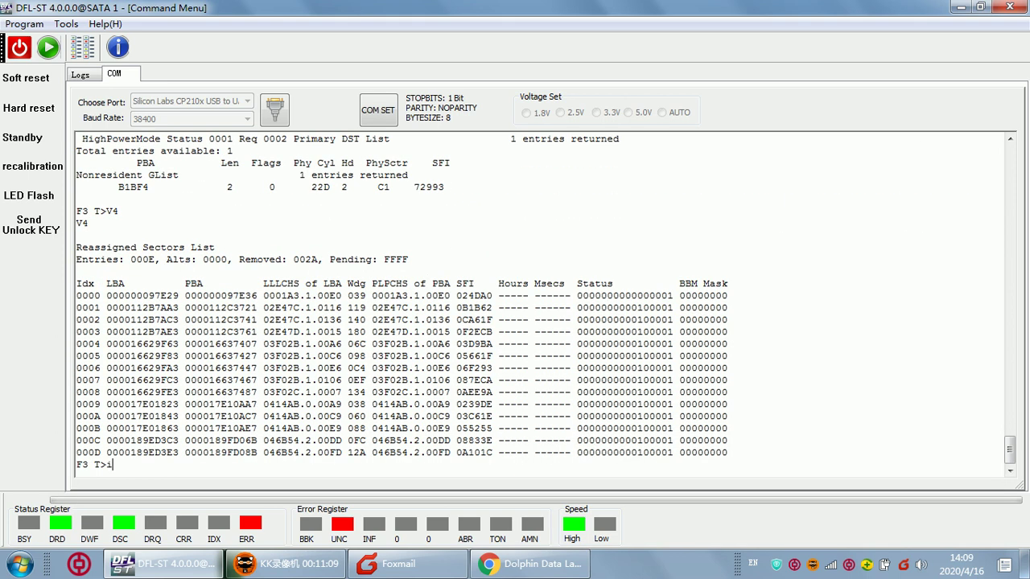
type("4,1,22")
key("Return")
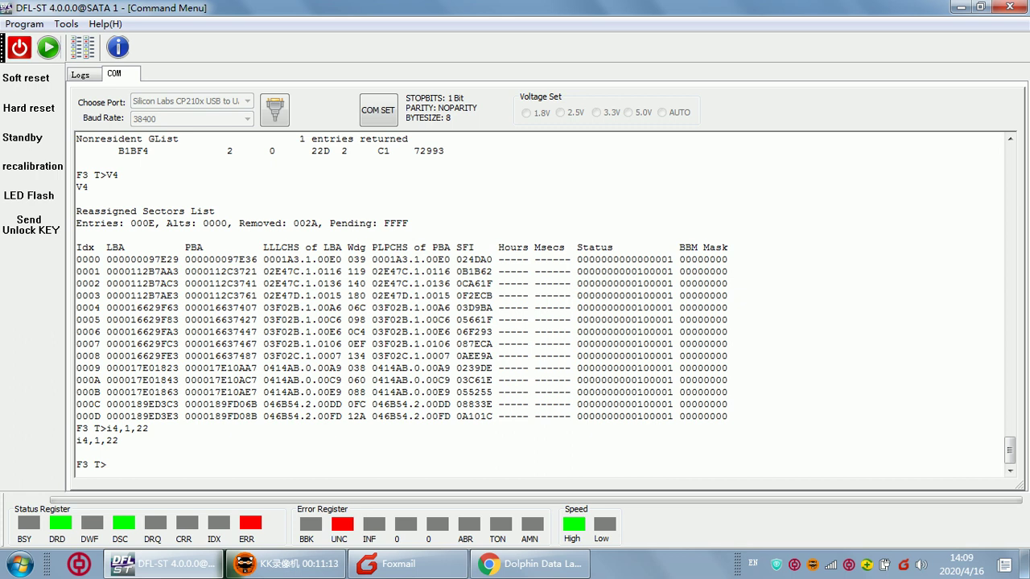
key("ctrl+t")
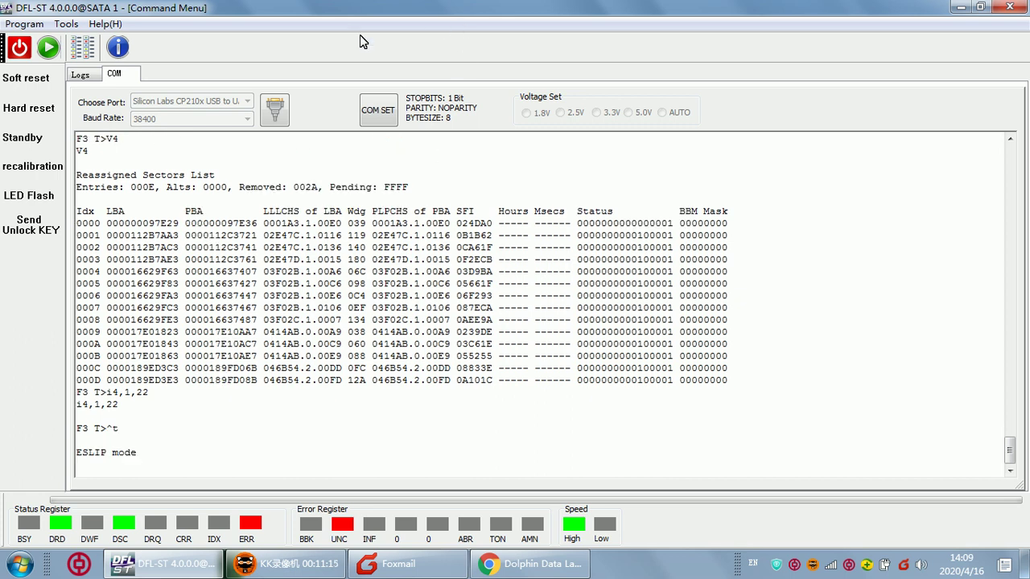
Launch the F3 repair program for the drive without waiting for the ID read, and view its terminal
left_click(58, 50)
left_click(518, 276)
left_click(473, 487)
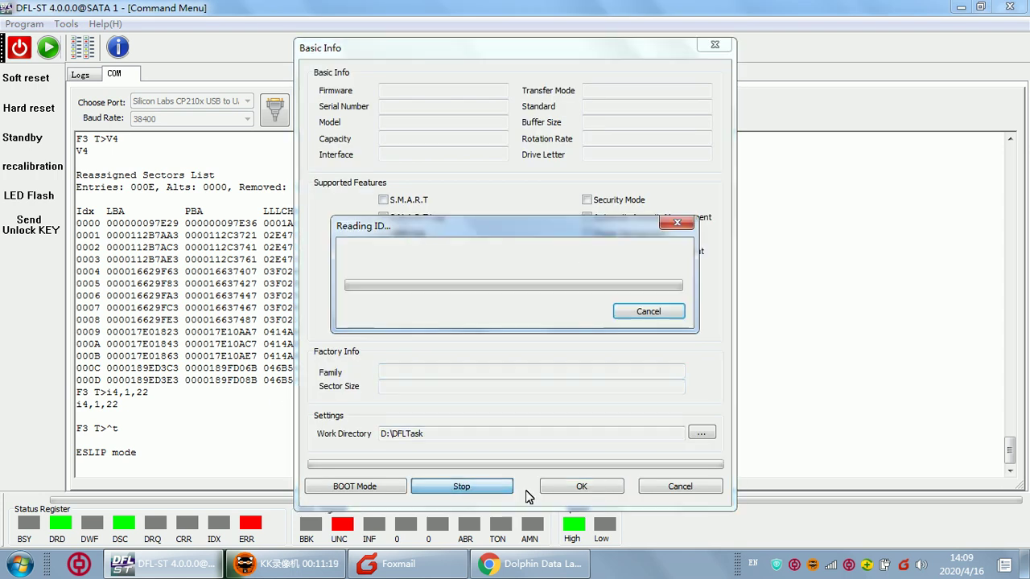
left_click(583, 487)
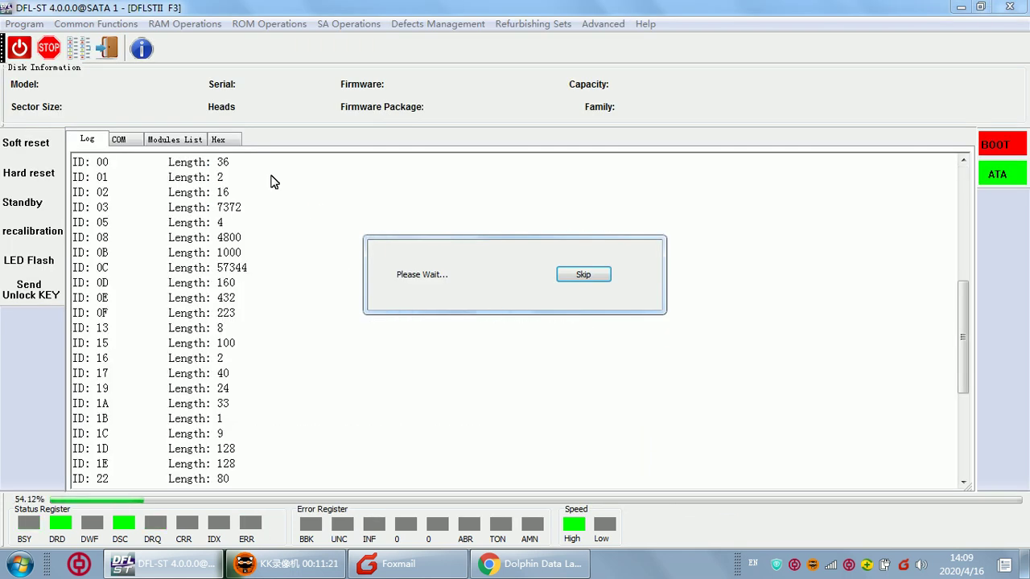
left_click(120, 140)
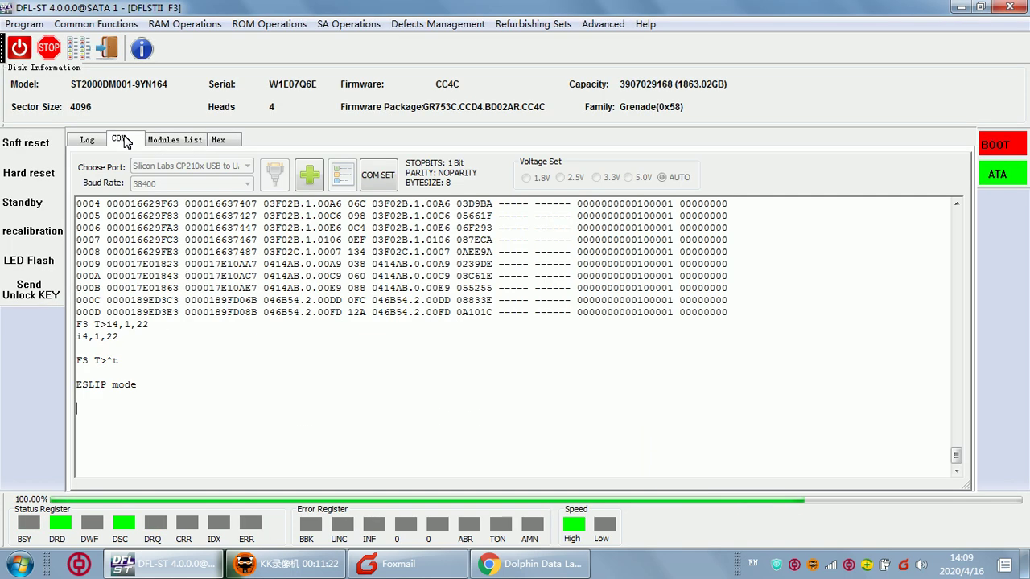
Run the ATA initialization of the drive ID and check the log and the terminal output
left_click(427, 25)
mouse_move(510, 298)
left_click(470, 256)
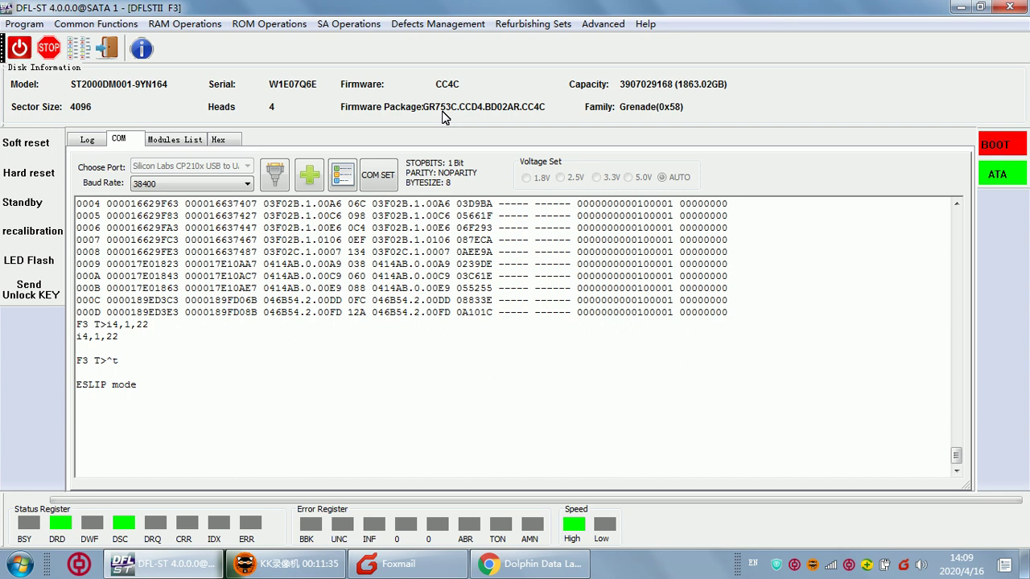
left_click(83, 142)
left_click(117, 141)
scroll(235, 364, "up", 4)
left_click(427, 24)
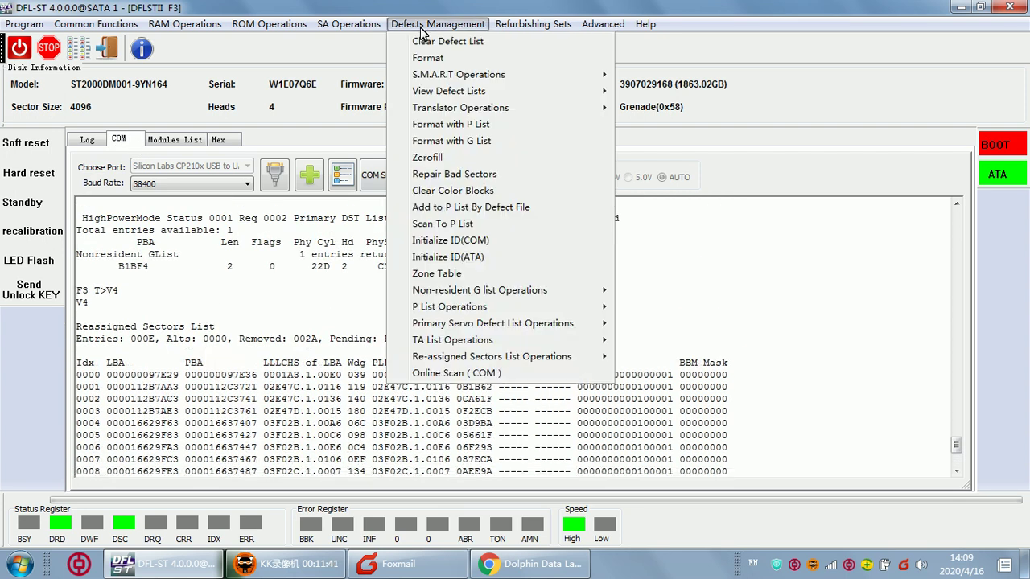
left_click(470, 262)
scroll(427, 287, "down", 4)
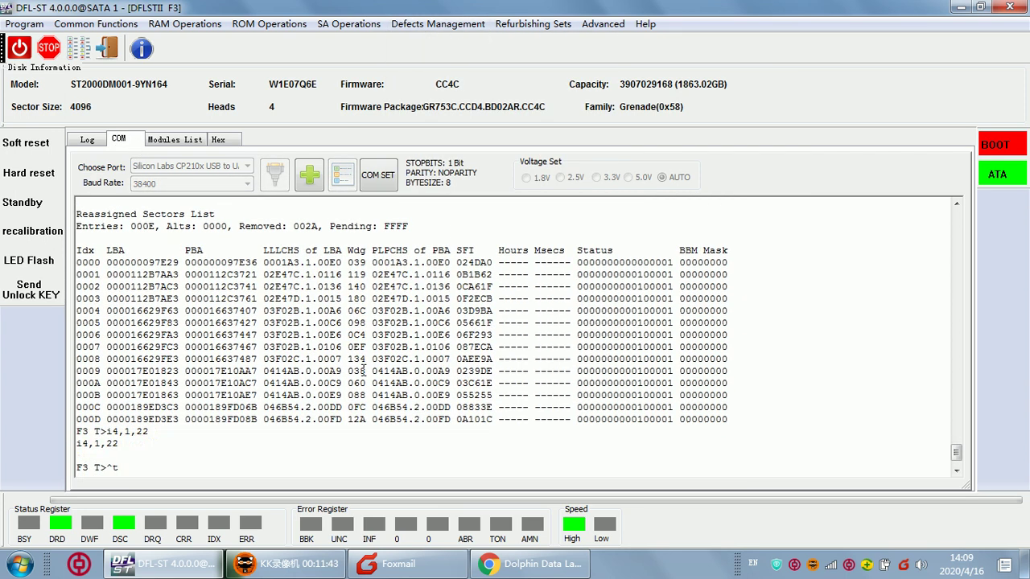
left_click(87, 140)
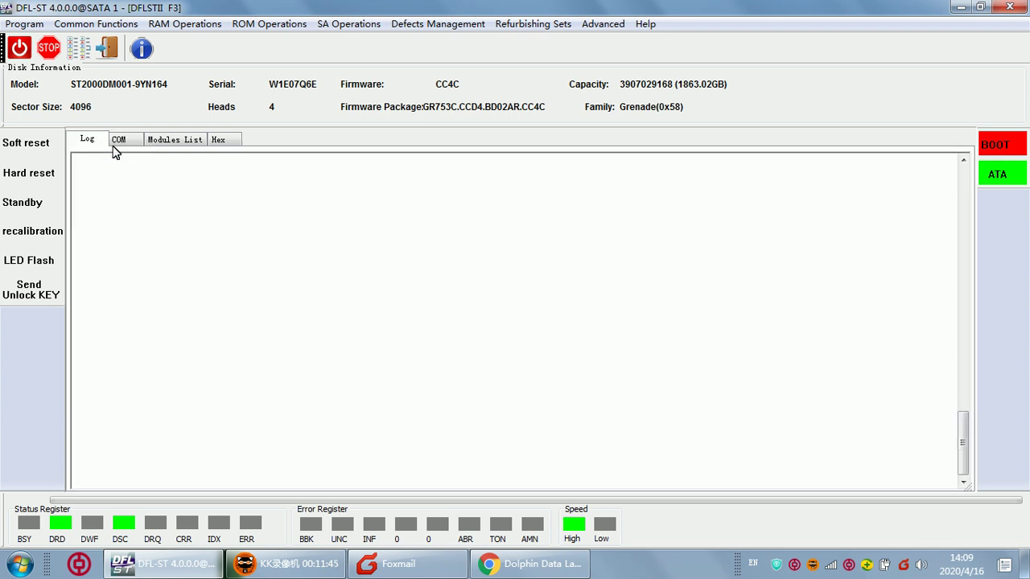
Disable media scratch pad control, media cache, offline scan, auto re-assign for read and write, and offline defects in the drive's ID settings
left_click(424, 304)
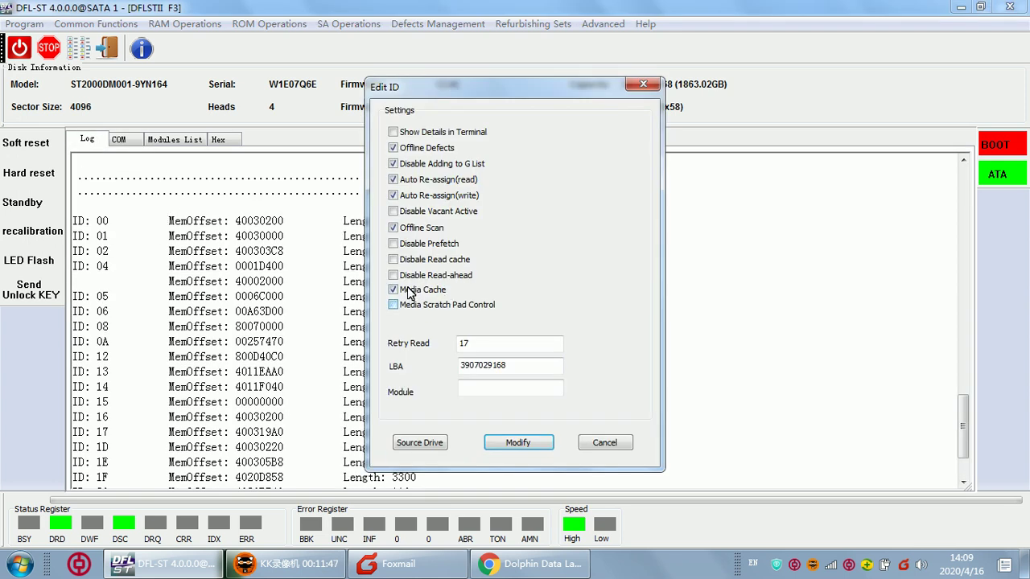
left_click(408, 289)
left_click(413, 230)
left_click(416, 196)
left_click(417, 180)
left_click(415, 148)
left_click(530, 447)
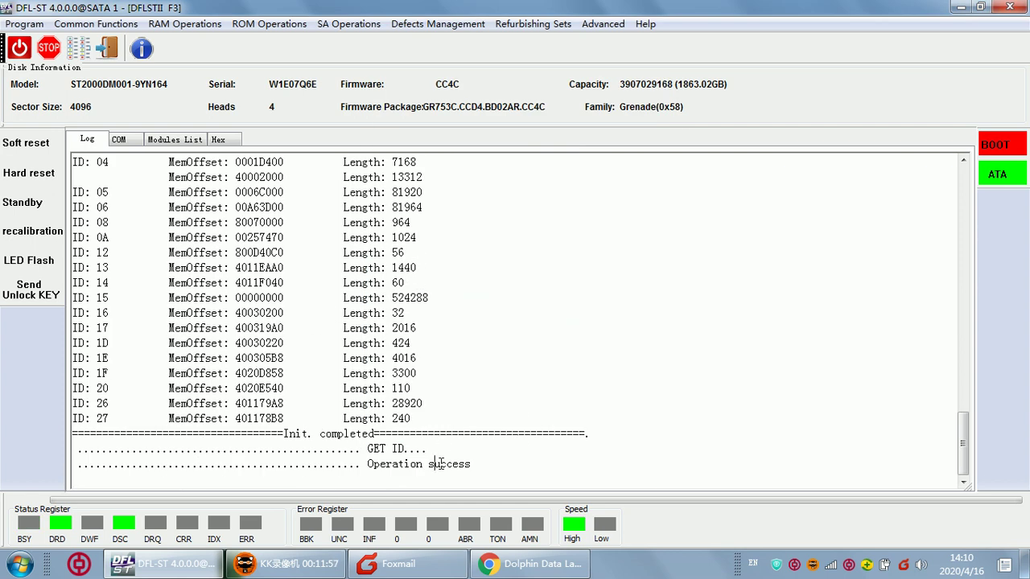
Try to clear the non-resident G-list over ATA and check the log and terminal
left_click(439, 24)
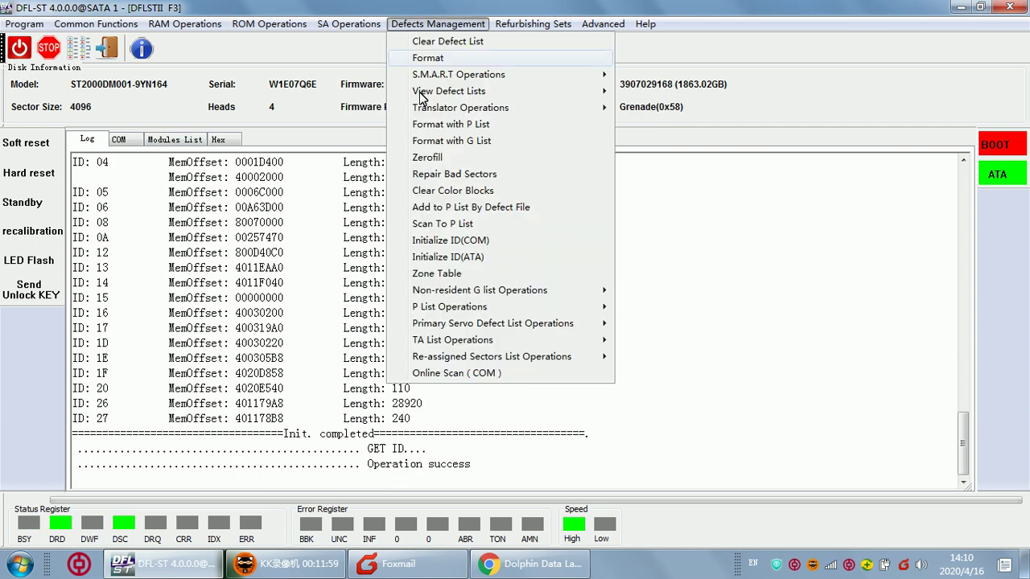
mouse_move(538, 291)
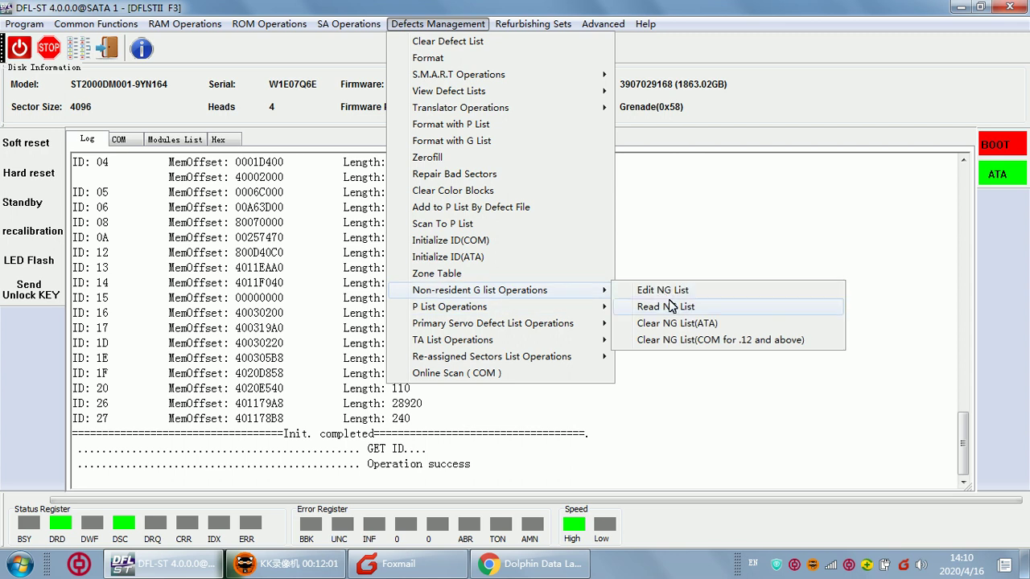
left_click(668, 325)
left_click(471, 315)
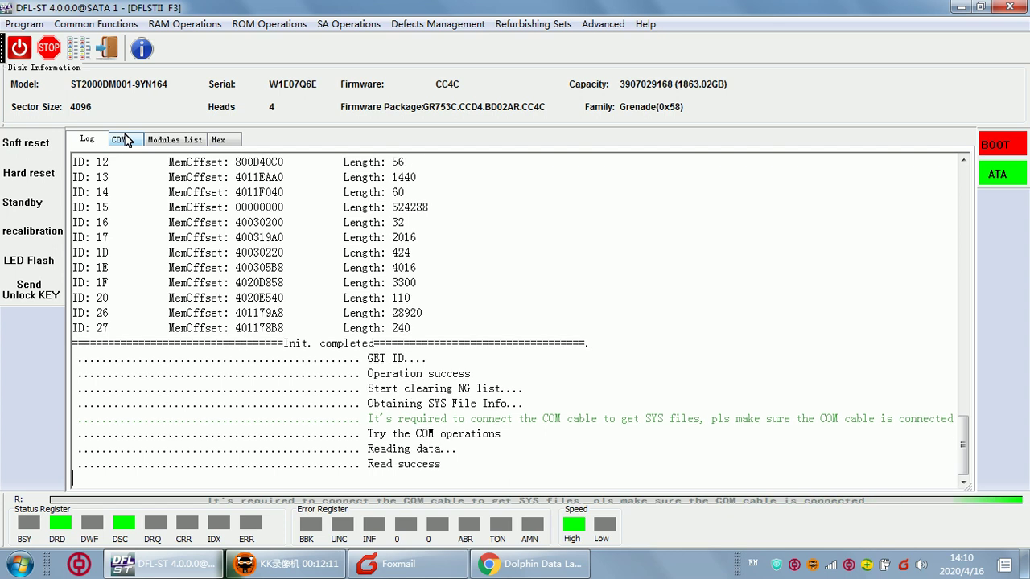
left_click(119, 140)
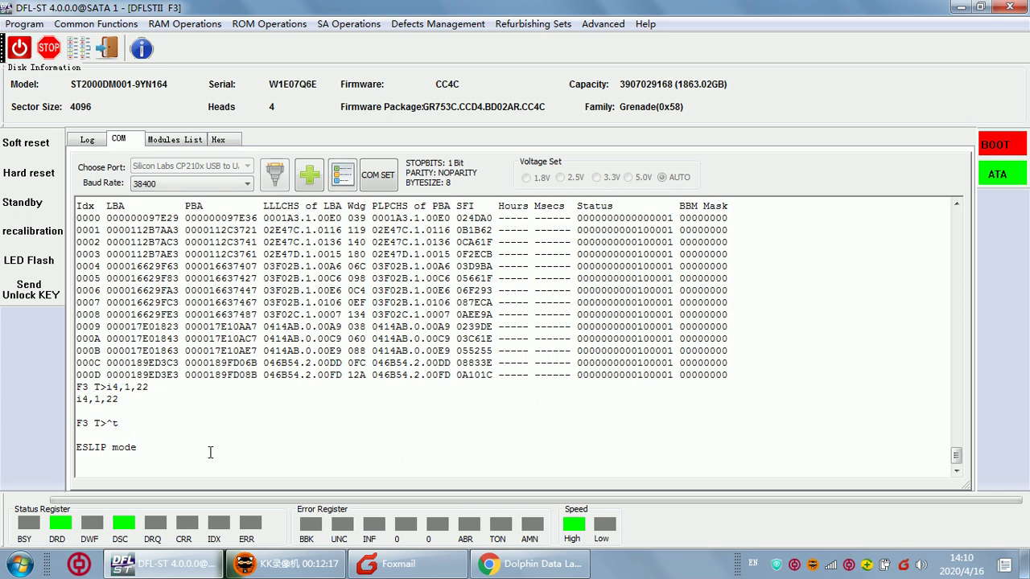
left_click(86, 140)
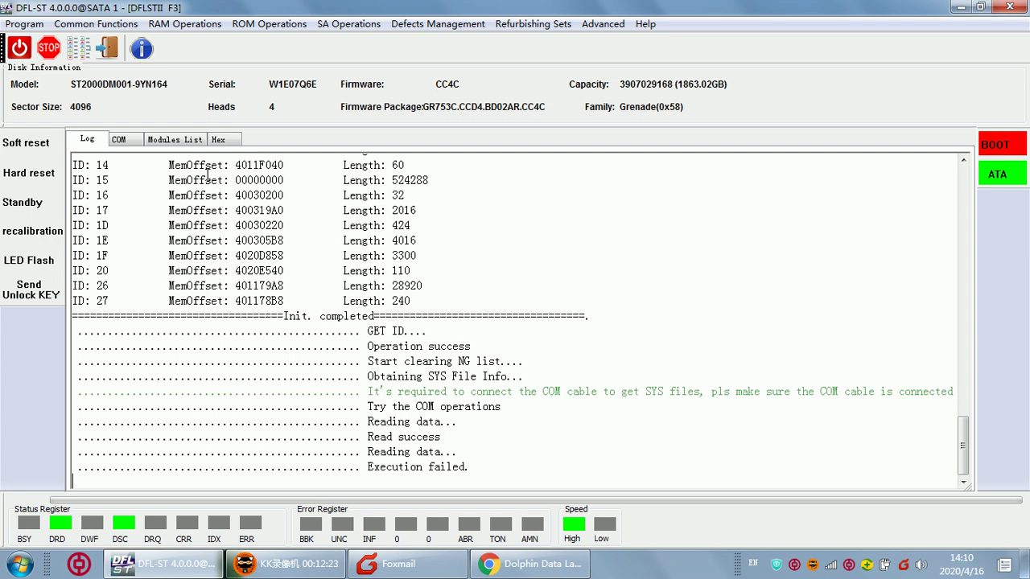
left_click(130, 143)
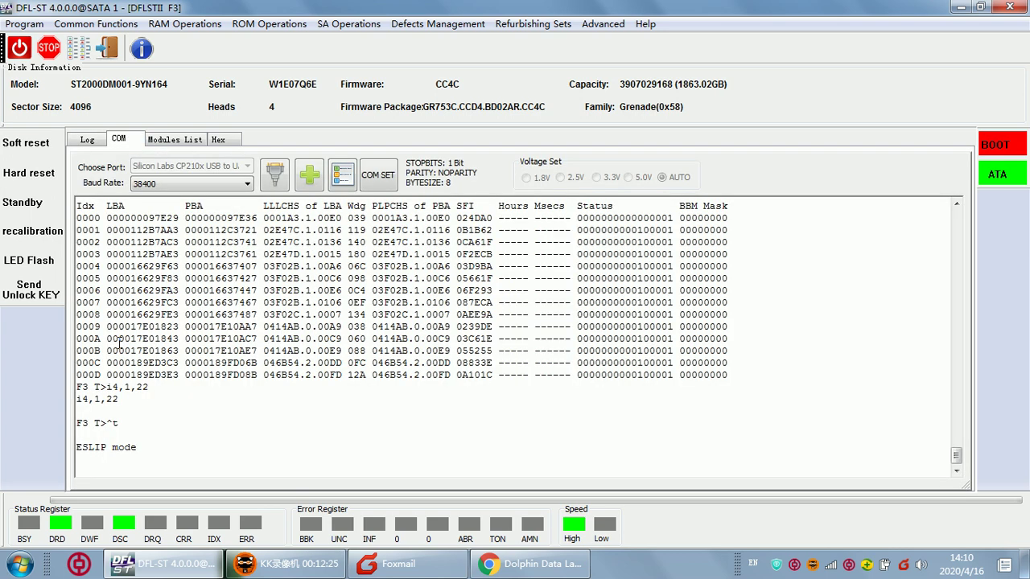
Clear the non-resident G-list over ATA for the .12 drive series in ATA mode
left_click(449, 24)
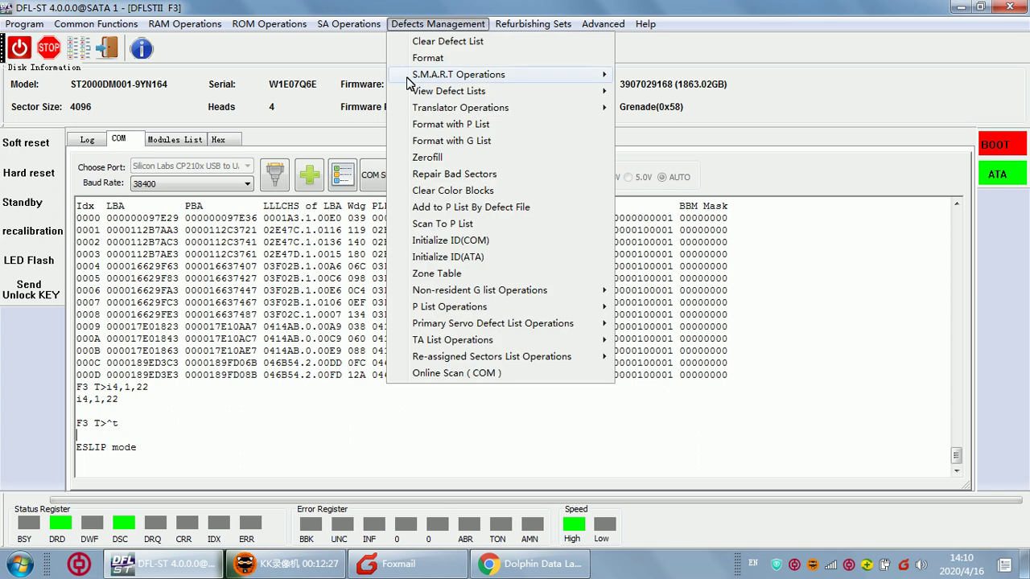
mouse_move(507, 302)
left_click(680, 325)
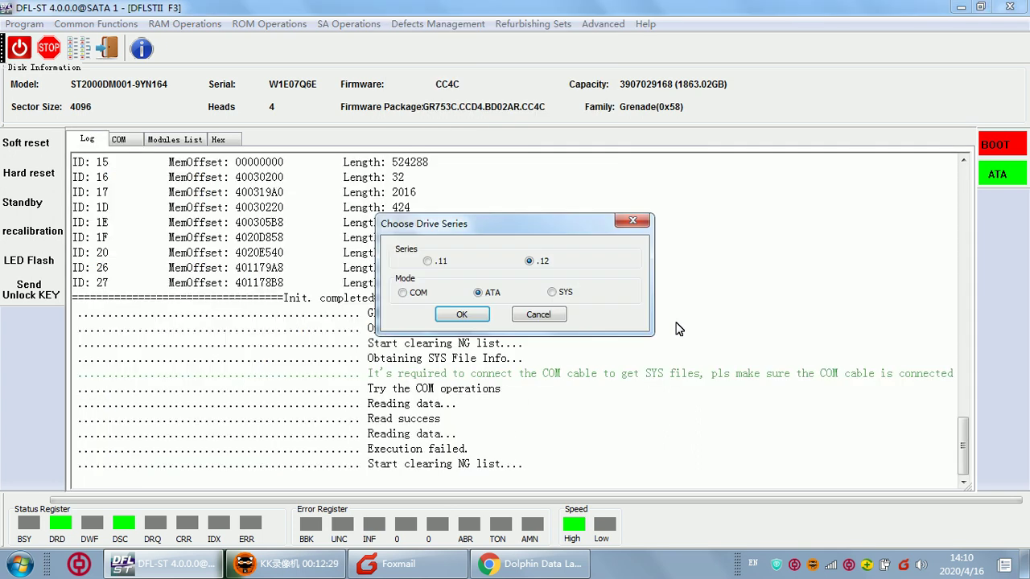
left_click(462, 314)
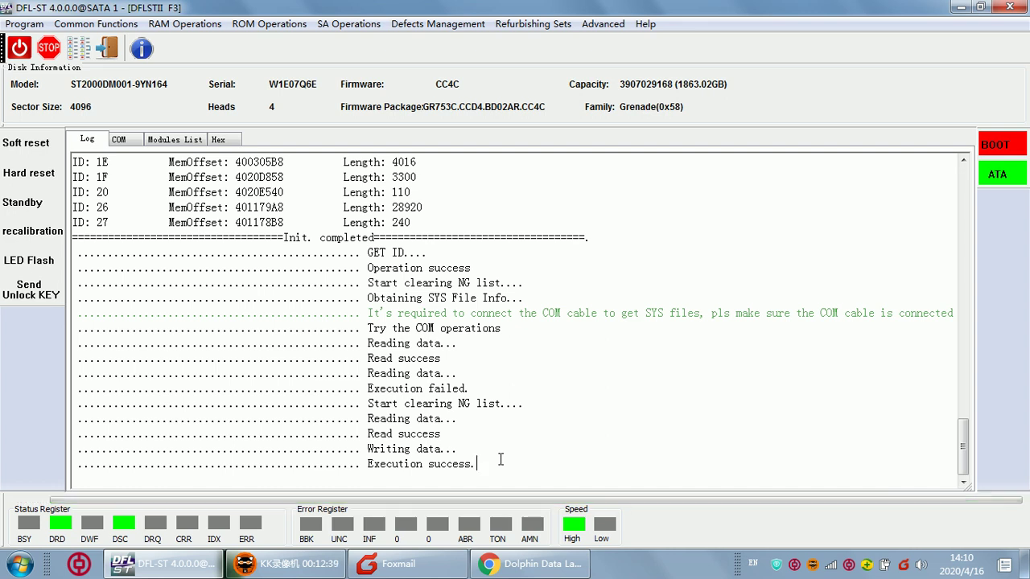
Put the terminal in ASCII Diag mode and list the non-resident G-list with V40 and the reassigned sectors with V4
left_click(120, 140)
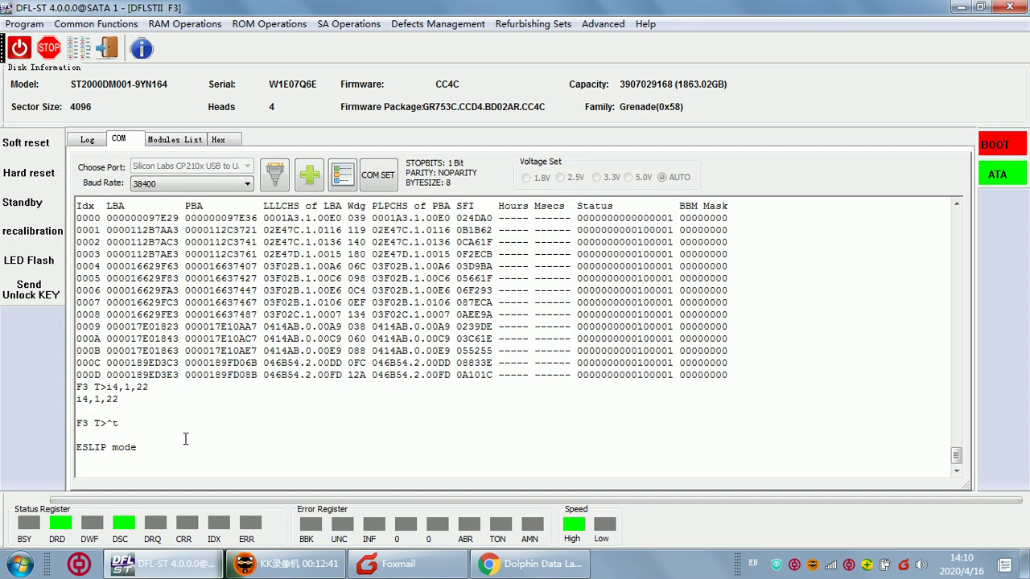
key("ctrl+z")
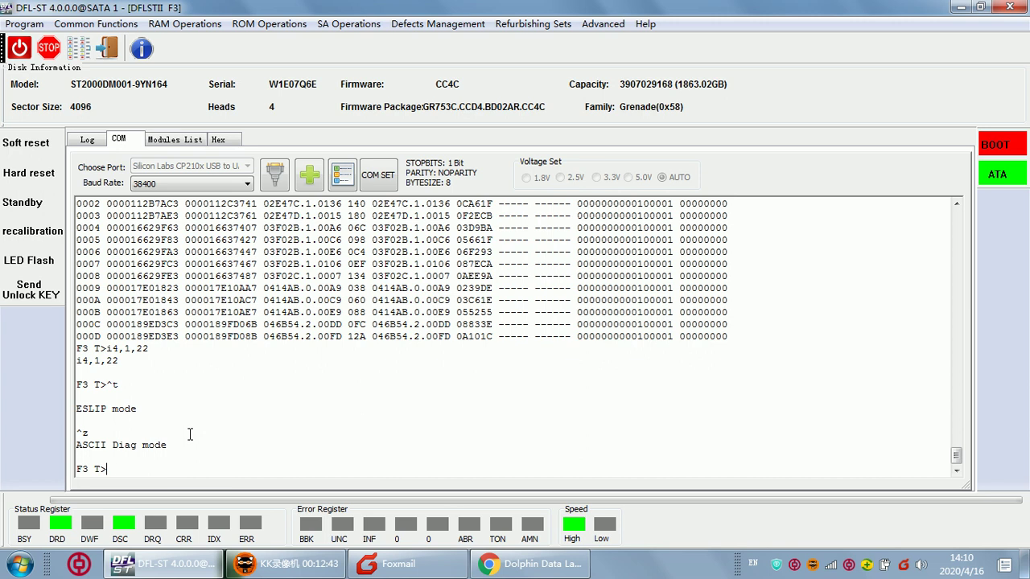
key("Return")
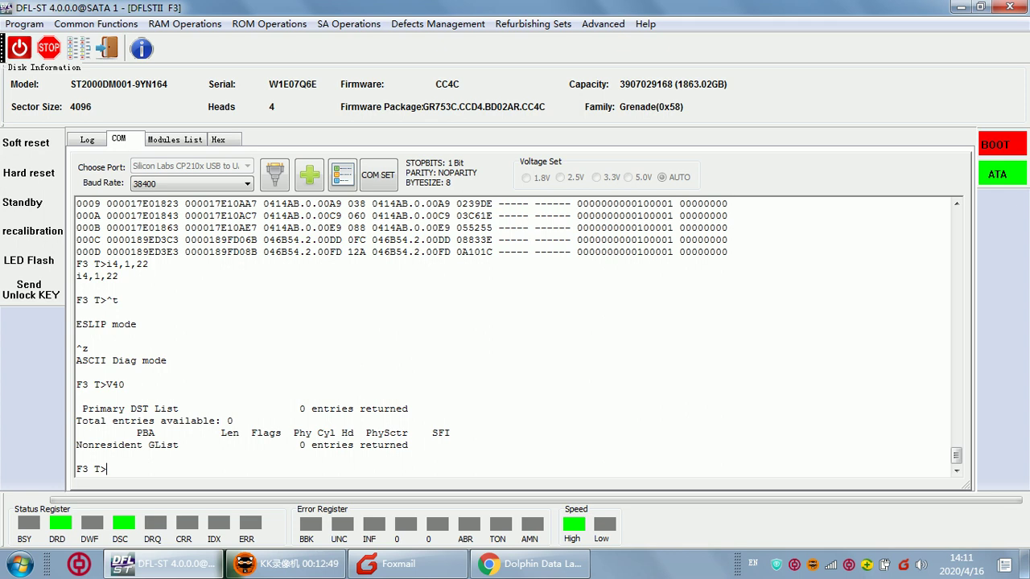
type("V4")
key("Return")
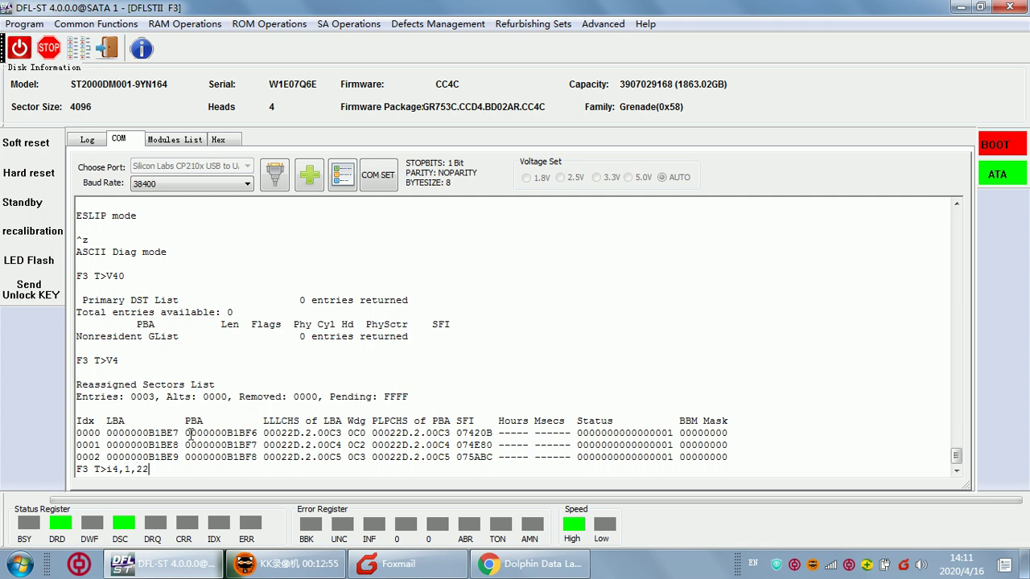
Clear the reassigned sectors with i4,1,22 and list them again with V4
key("Return")
type("V")
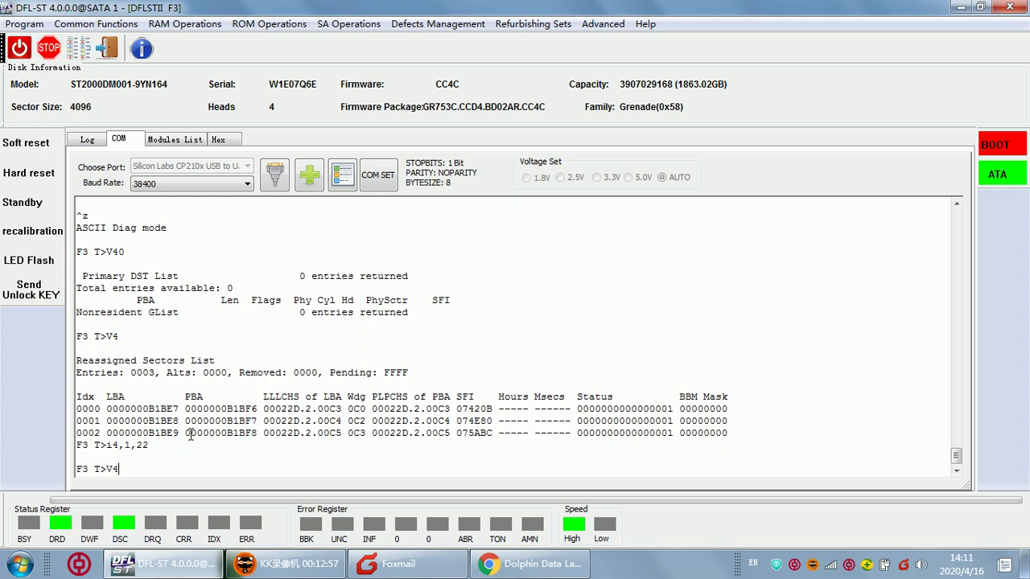
type("4")
key("Return")
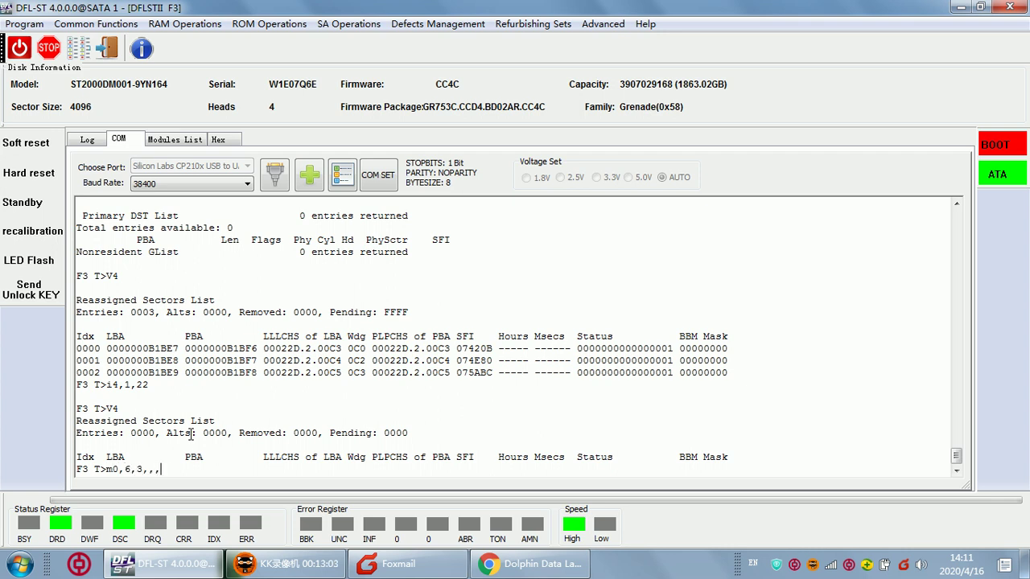
Regenerate the translator with the command m0,6,3,,,,,22 and return the terminal to ESLIP mode
type("m0,6,3,,,,,22")
key("Return")
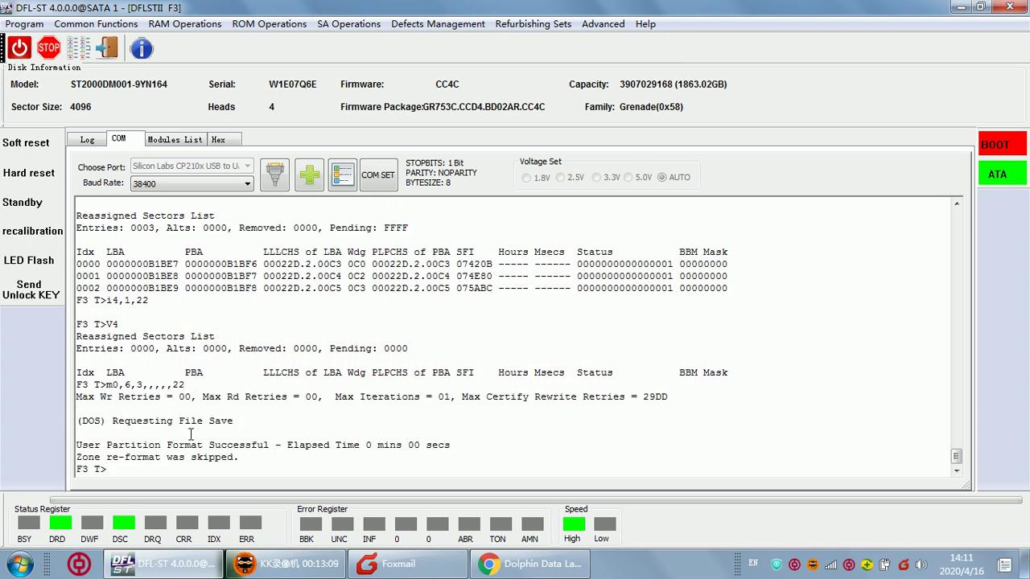
key("ctrl+t")
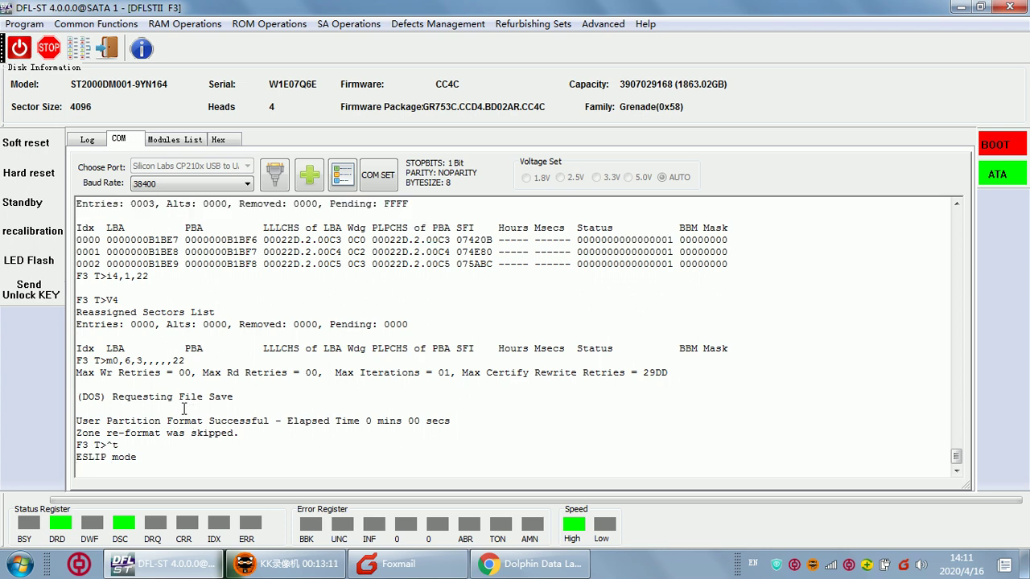
Recheck the non-resident G-list with V40 in ASCII Diag mode, return to ESLIP mode and review the terminal output
key("ctrl+z")
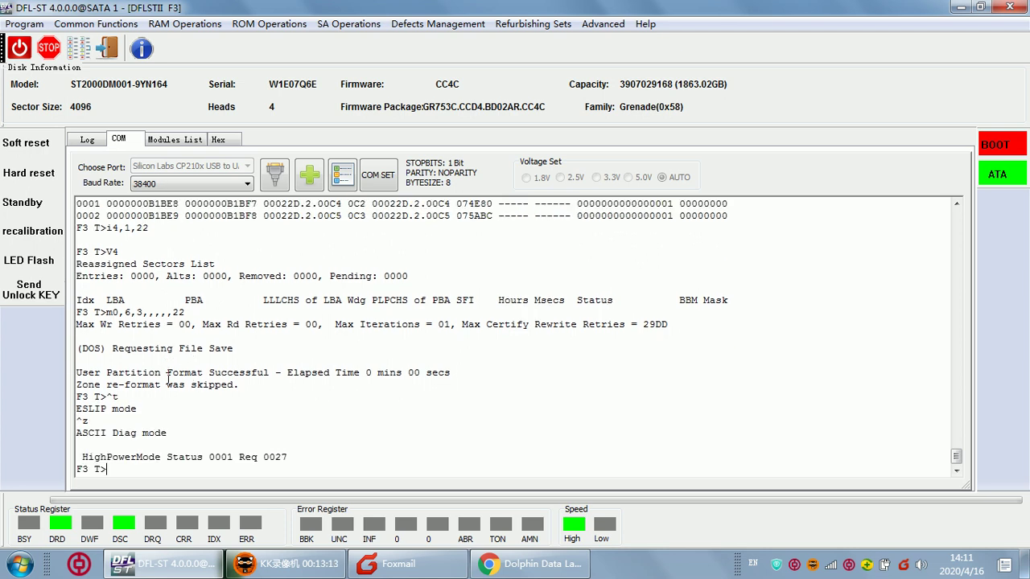
type("V40")
key("Return")
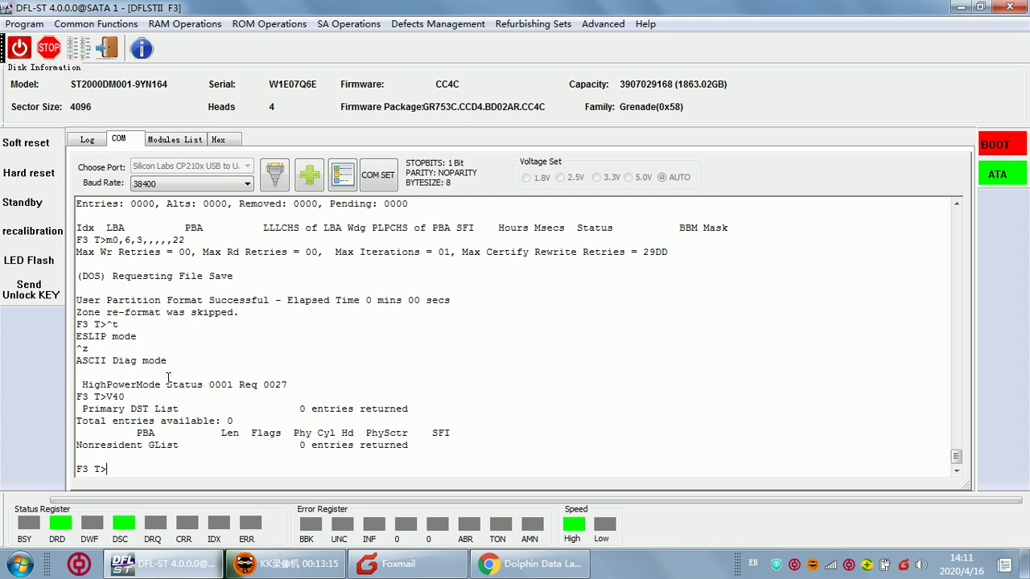
key("ctrl+t")
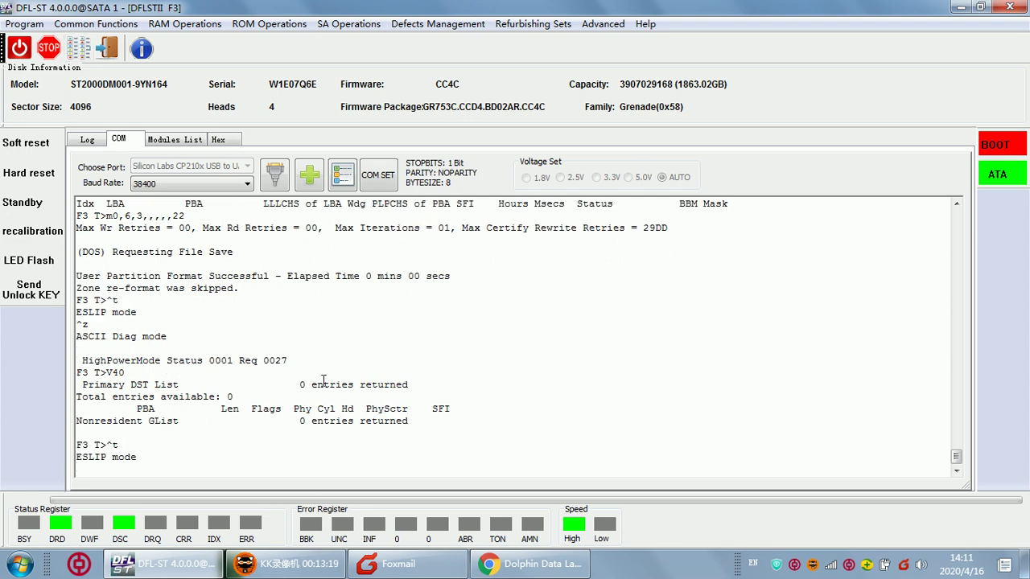
scroll(293, 286, "up", 2)
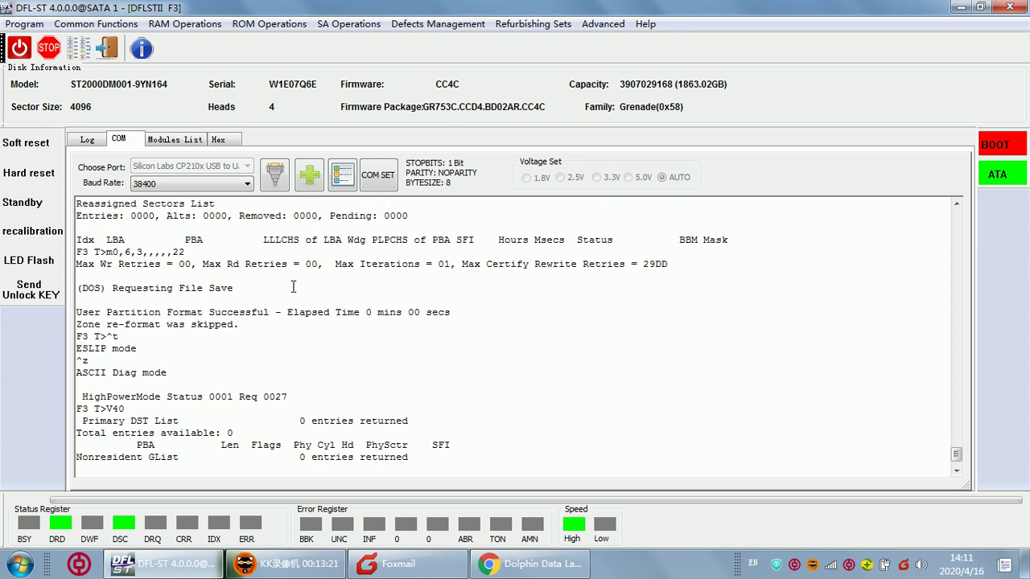
left_click(78, 49)
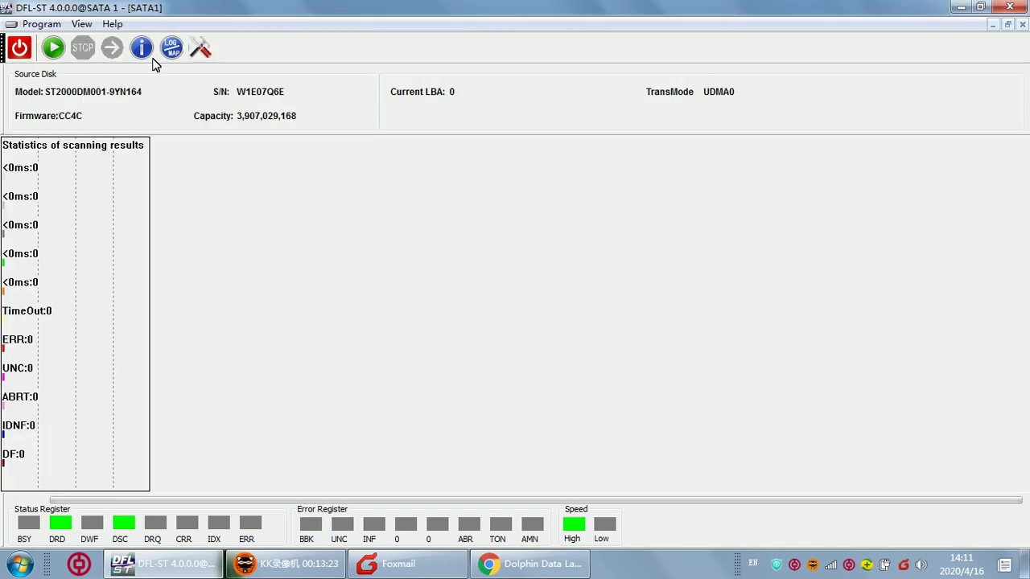
left_click(201, 49)
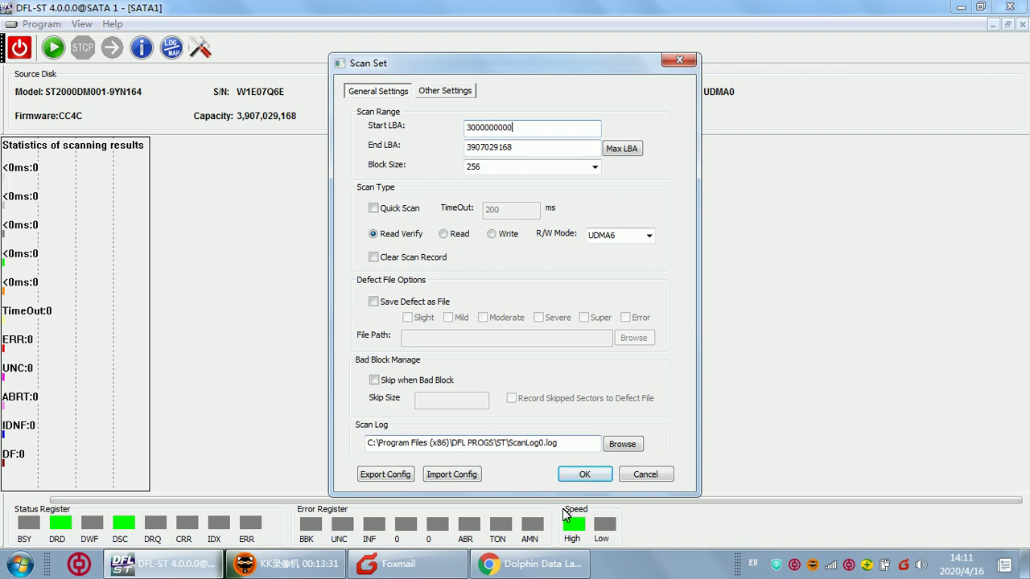
left_click(585, 474)
left_click(52, 48)
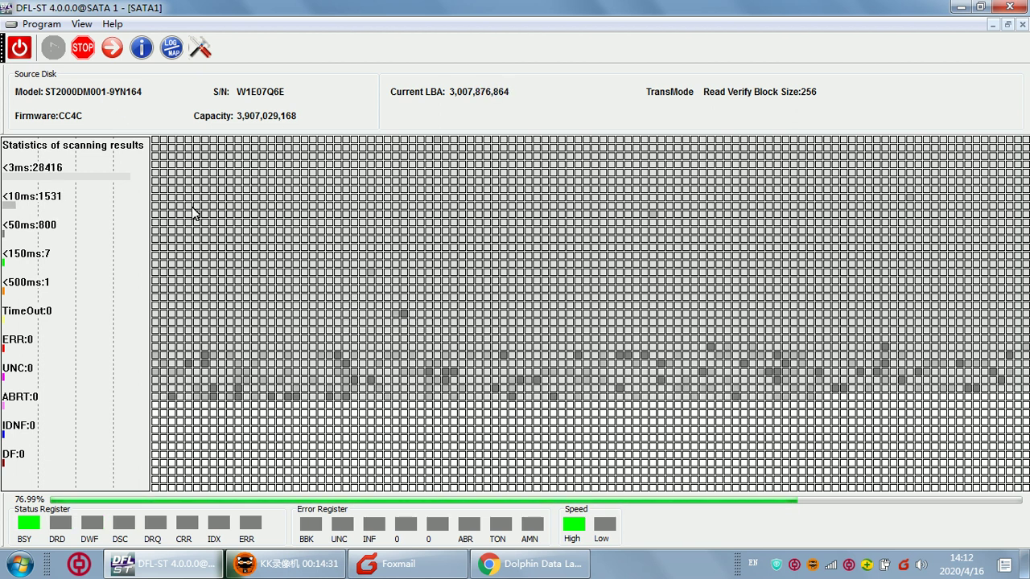
mouse_move(220, 231)
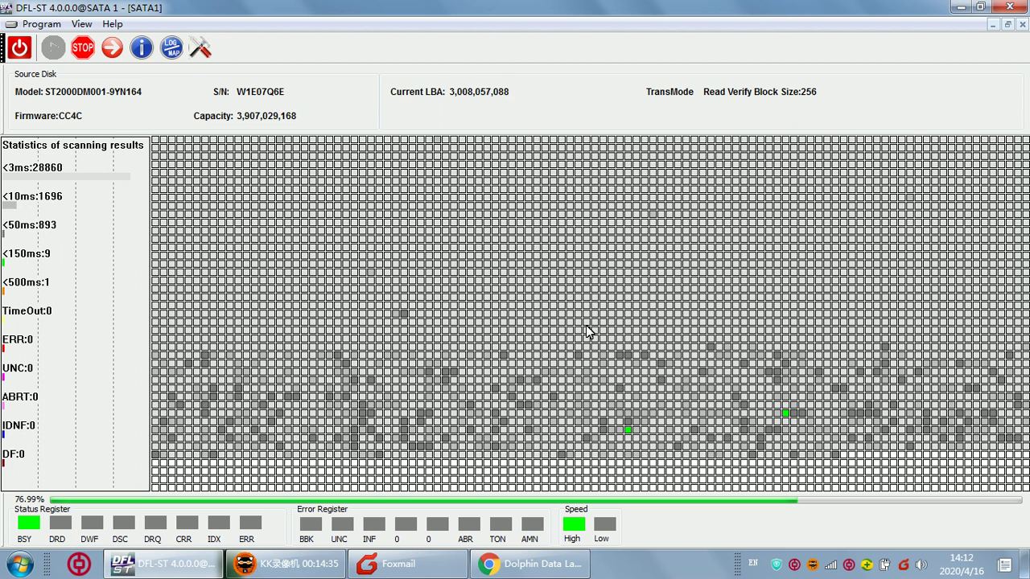
mouse_move(492, 353)
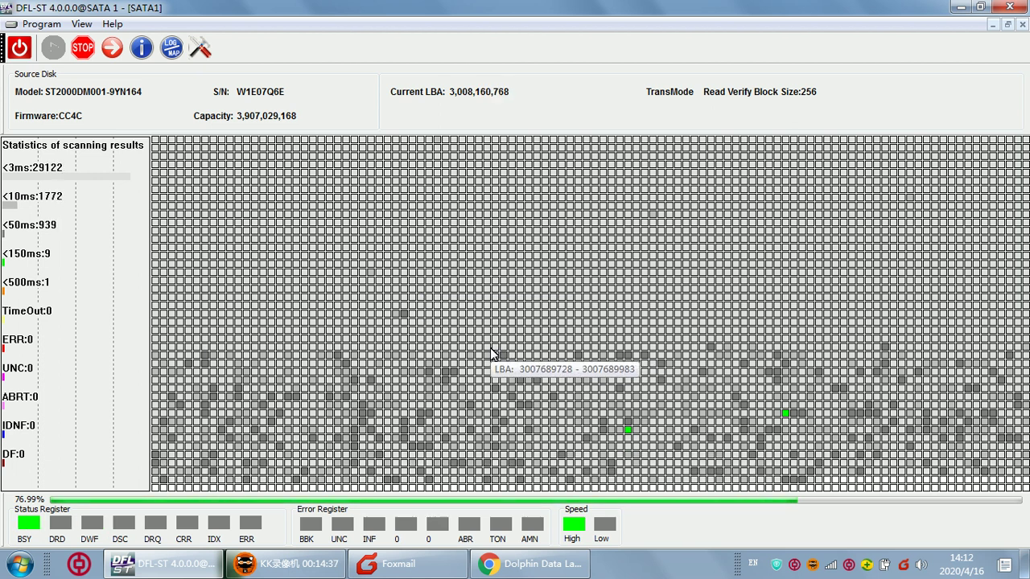